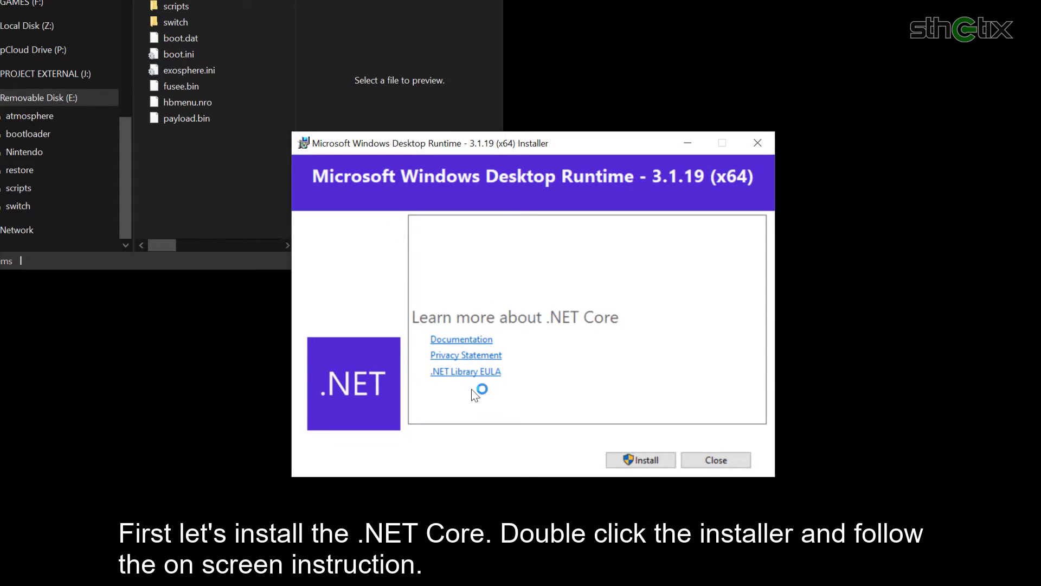
Install .NET Desktop Runtime 3.1.19 (x64) to C:\Program Files\dotnet, then close the installer
{"action": "left_click", "coordinate": [642, 460]}
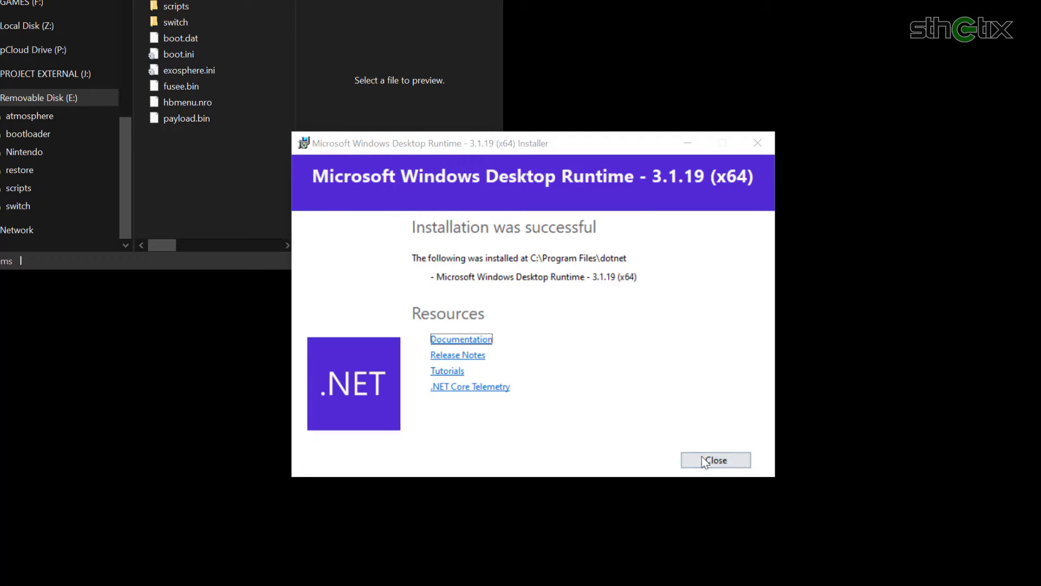
{"action": "left_click", "coordinate": [705, 461]}
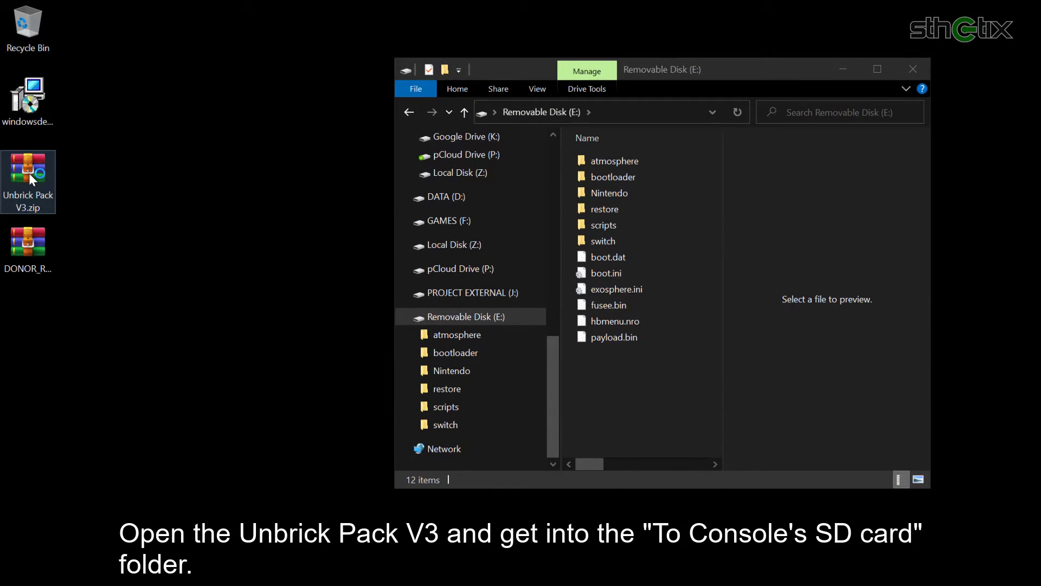
Copy everything in the Unbrick Pack's To Console's SD Card folder to Removable Disk (E:), replacing existing files
{"action": "double_click", "coordinate": [28, 173]}
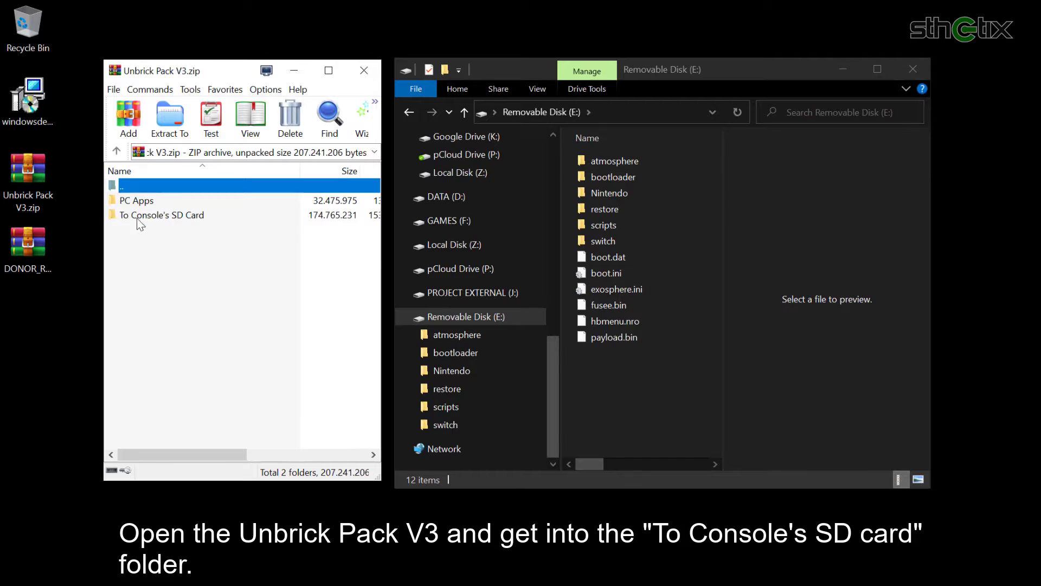
{"action": "double_click", "coordinate": [142, 215]}
{"action": "key", "text": "ctrl+a"}
{"action": "left_click_drag", "start_coordinate": [172, 311], "coordinate": [317, 327]}
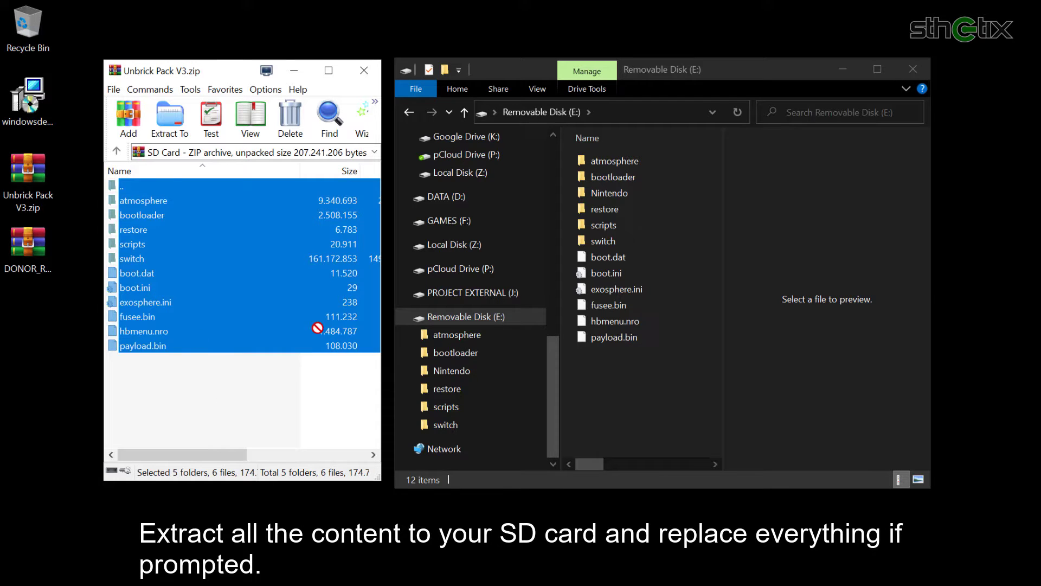
{"action": "left_click_drag", "start_coordinate": [621, 392], "coordinate": [621, 392]}
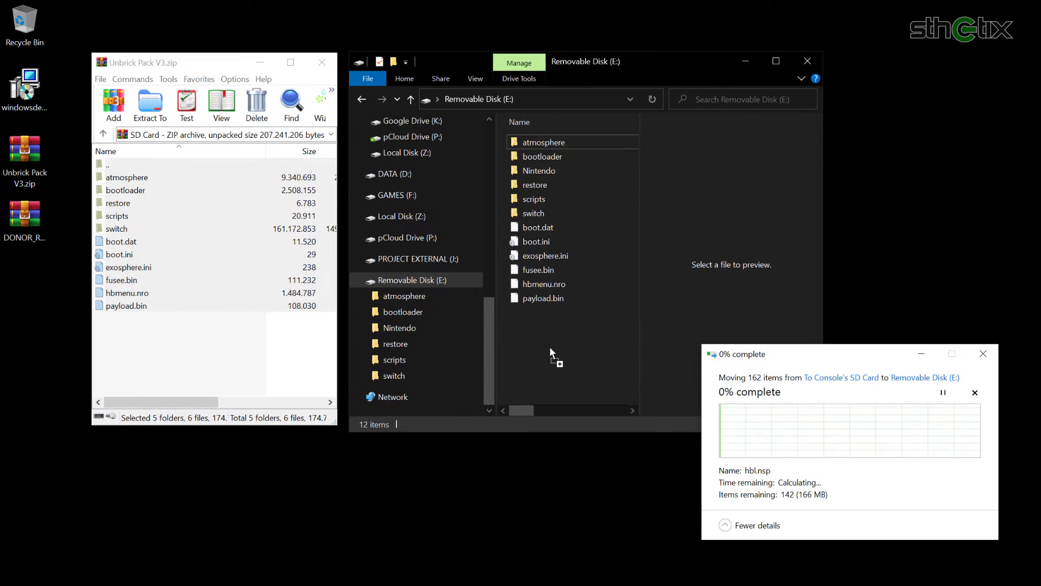
{"action": "left_click", "coordinate": [846, 428]}
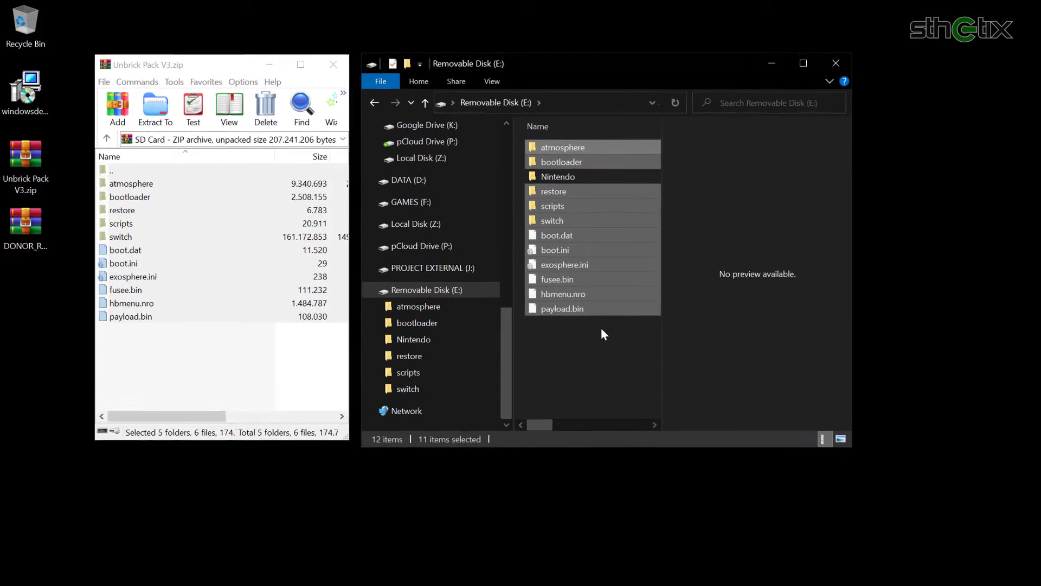
Extract the EmmcHaccGen.2.2.3 and NxNandManager.4.1.2 folders from PC Apps onto the desktop
{"action": "left_click", "coordinate": [130, 185]}
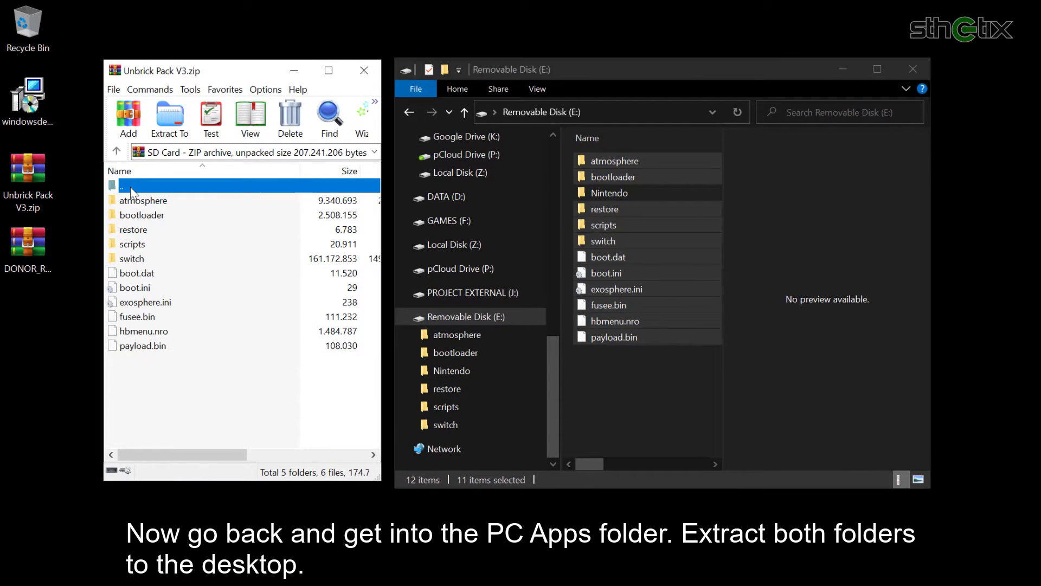
{"action": "double_click", "coordinate": [130, 188]}
{"action": "double_click", "coordinate": [135, 201]}
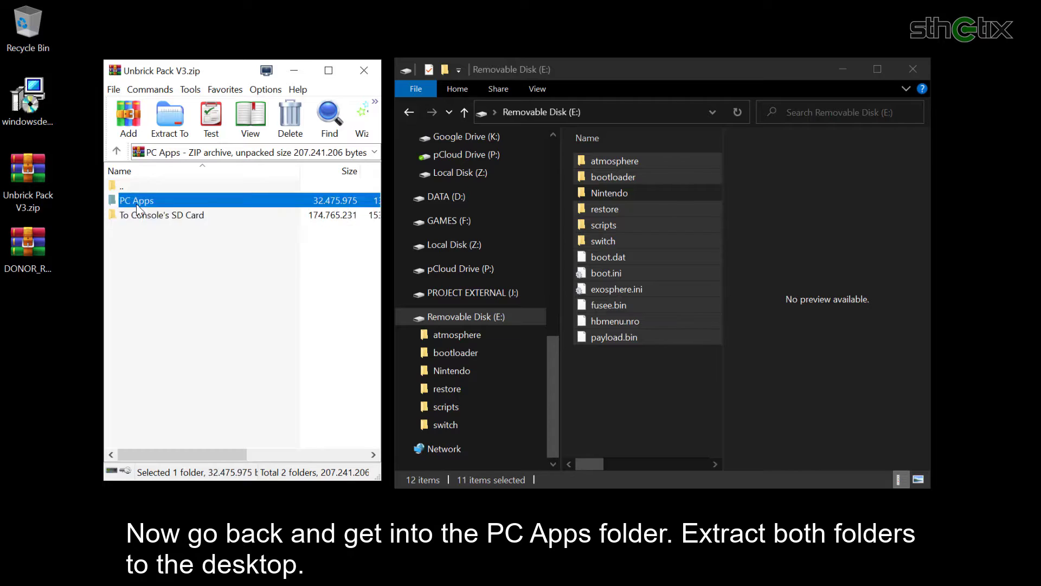
{"action": "left_click", "coordinate": [142, 215]}
{"action": "left_click", "coordinate": [142, 200], "text": "shift"}
{"action": "left_click_drag", "start_coordinate": [142, 200], "coordinate": [45, 351]}
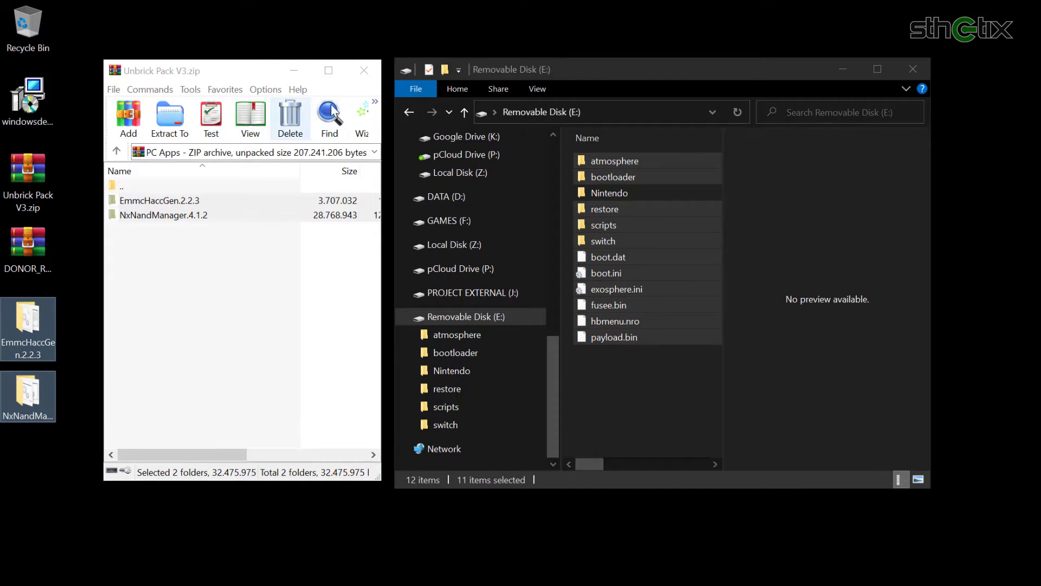
{"action": "left_click", "coordinate": [364, 70]}
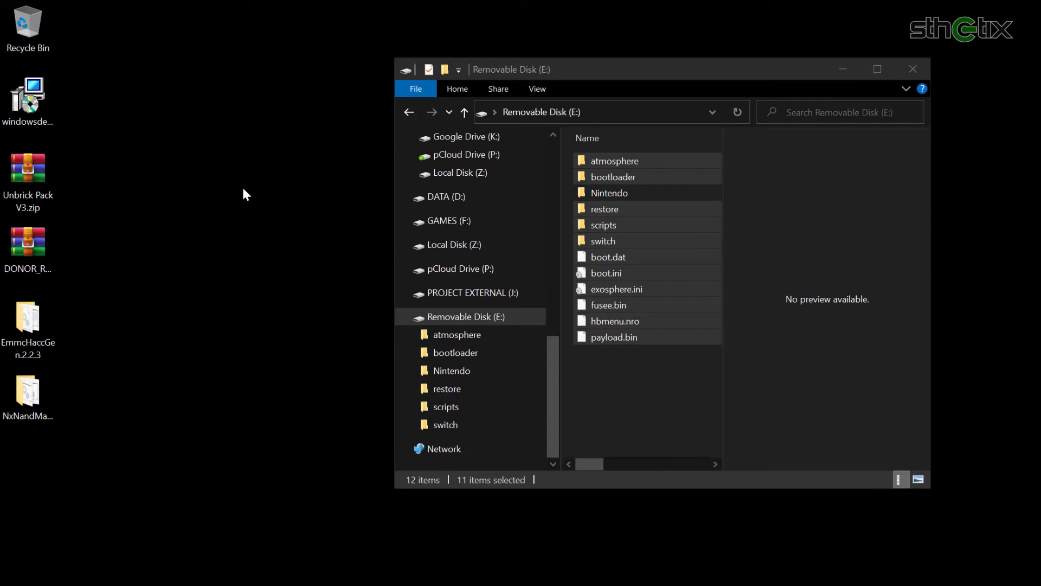
Copy donor_prodinfo.bin from DONOR_RAWNAND into the SD card's switch folder
{"action": "double_click", "coordinate": [27, 256]}
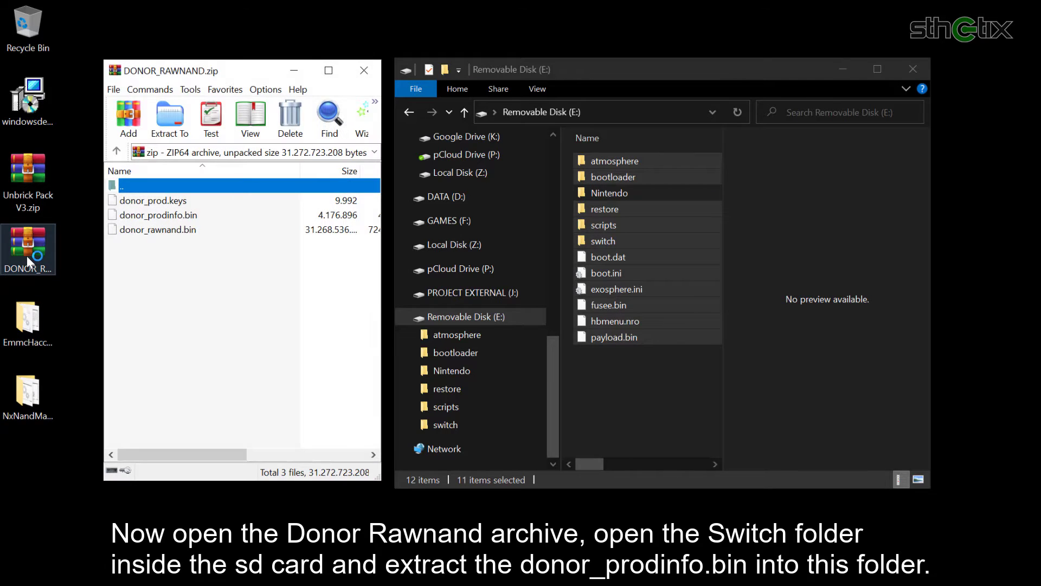
{"action": "double_click", "coordinate": [608, 242]}
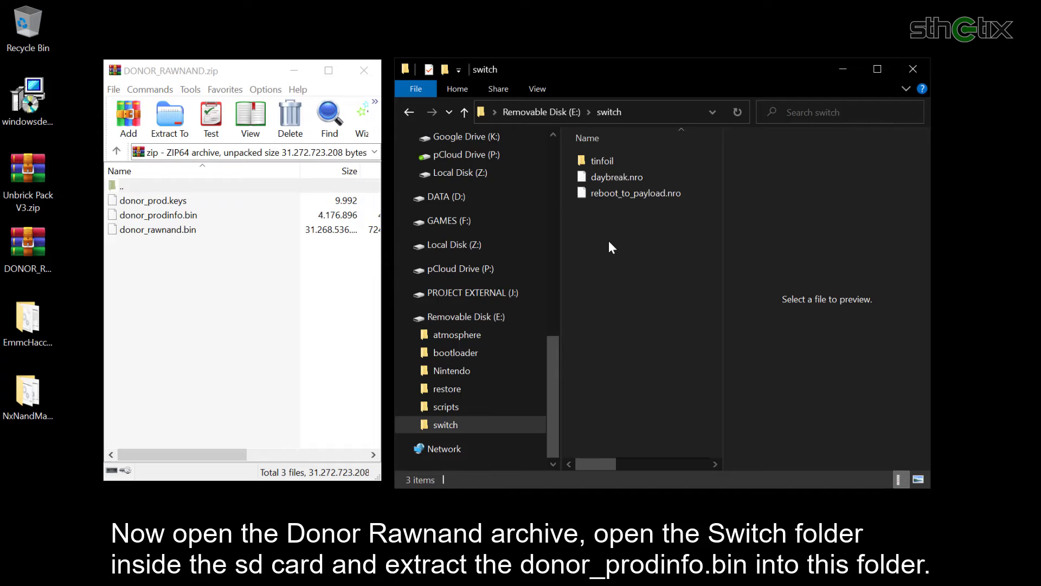
{"action": "left_click_drag", "start_coordinate": [155, 217], "coordinate": [625, 255]}
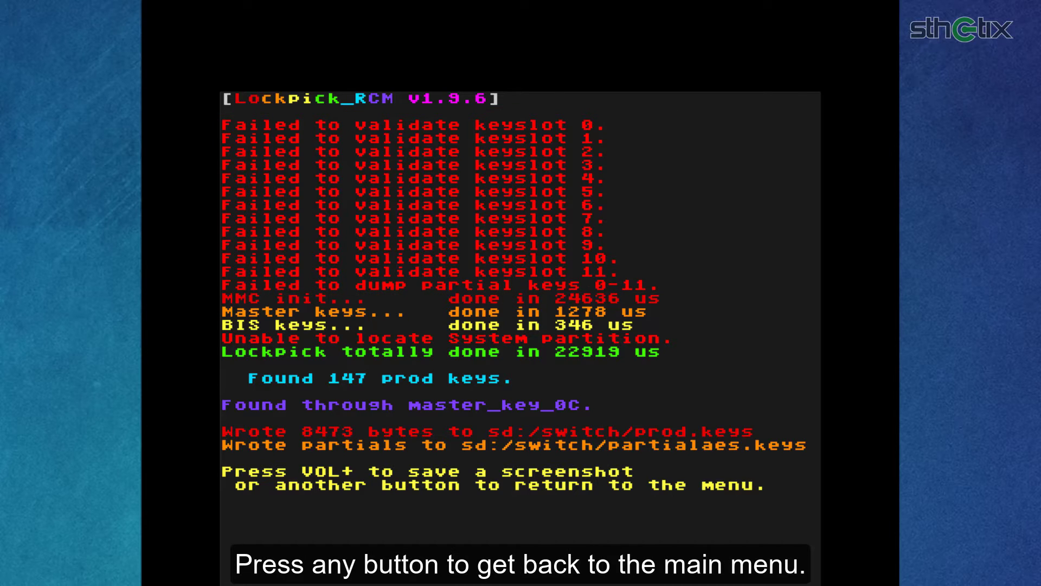
Go back to the main menu and launch the prodinfo_gen.bin payload
{"action": "key", "text": "Return"}
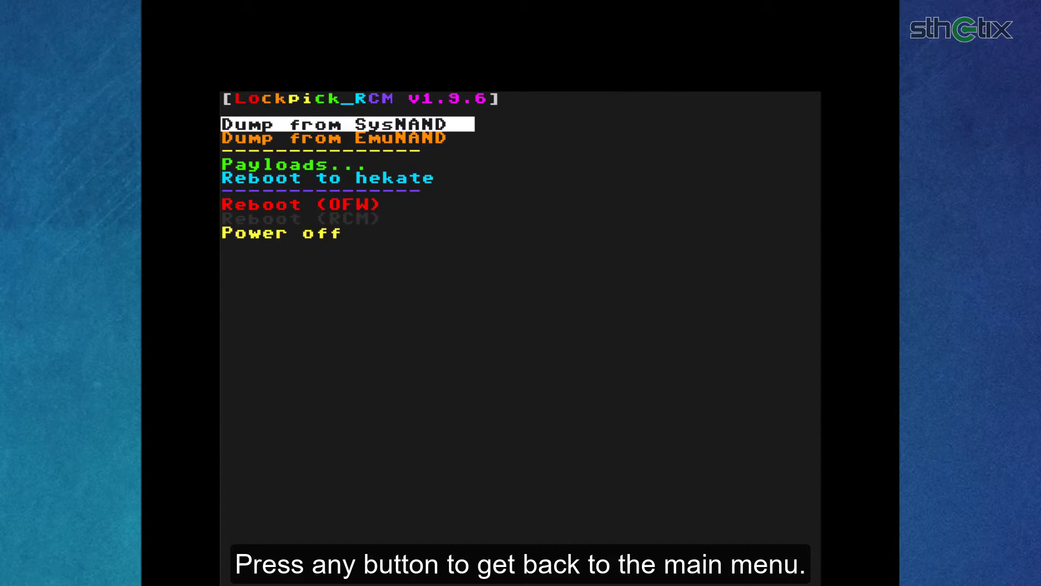
{"action": "key", "text": "Down"}
{"action": "key", "text": "Down"}
{"action": "key", "text": "Return"}
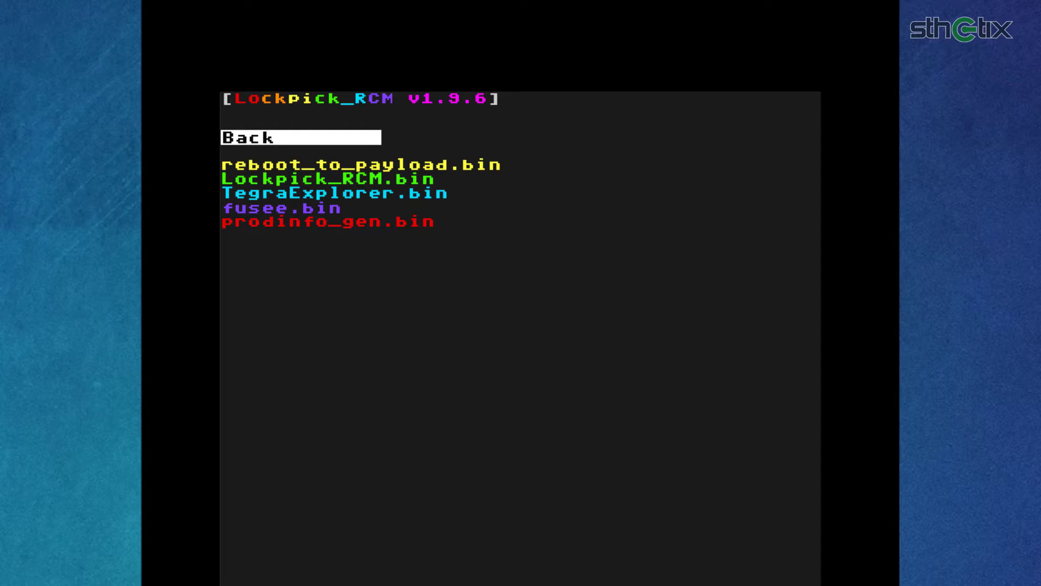
{"action": "key", "text": "Up"}
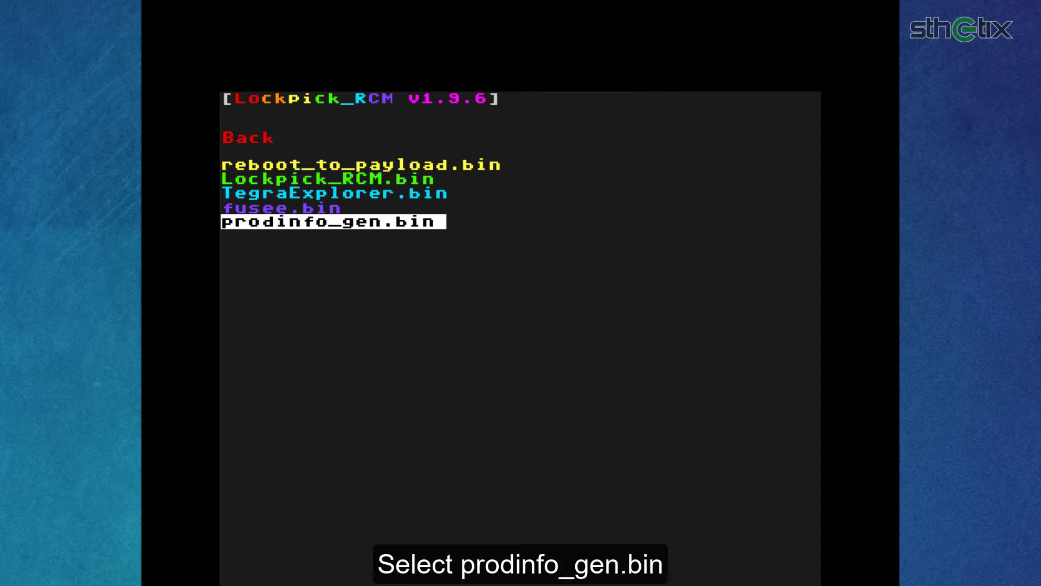
{"action": "key", "text": "Return"}
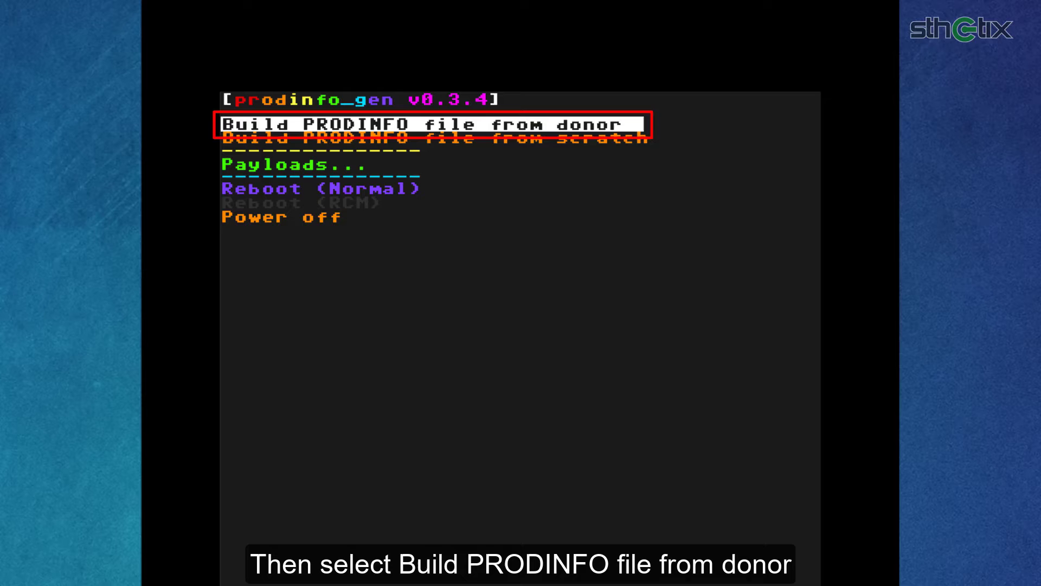
Build generated_prodinfo_from_donor.bin in sd:/switch, then select power off
{"action": "key", "text": "Return"}
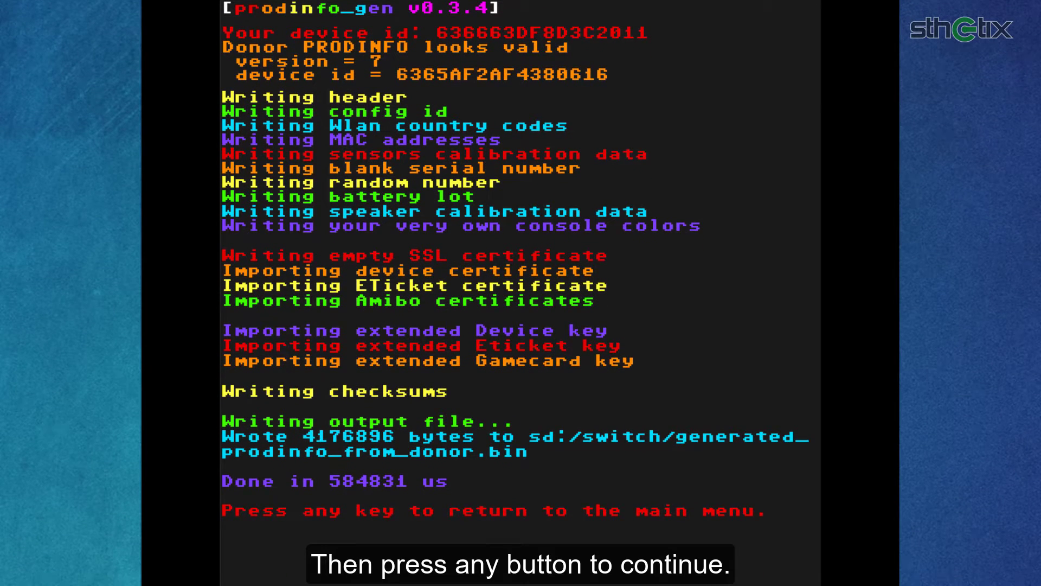
{"action": "key", "text": "Return"}
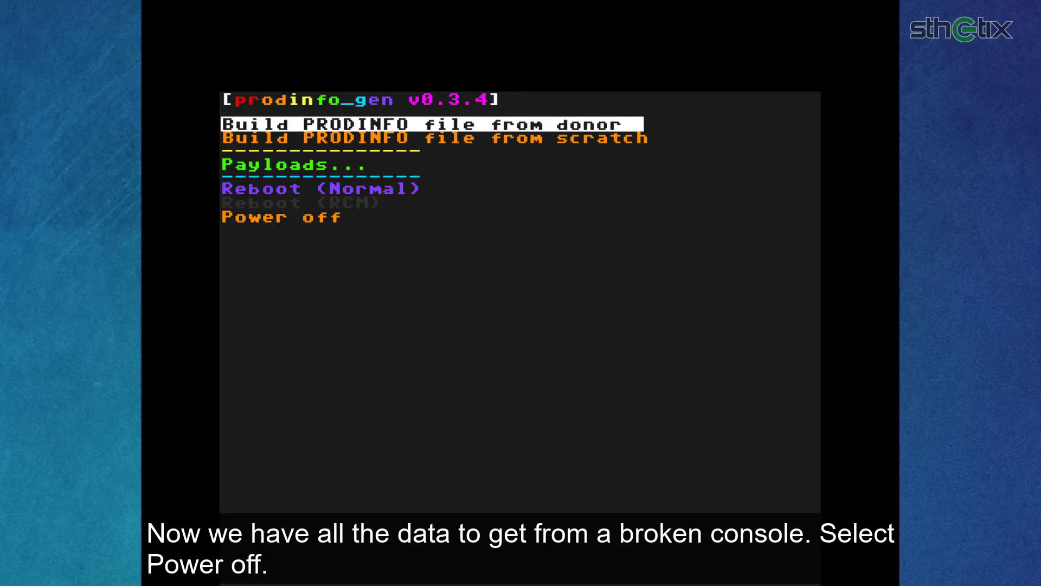
{"action": "key", "text": "Up"}
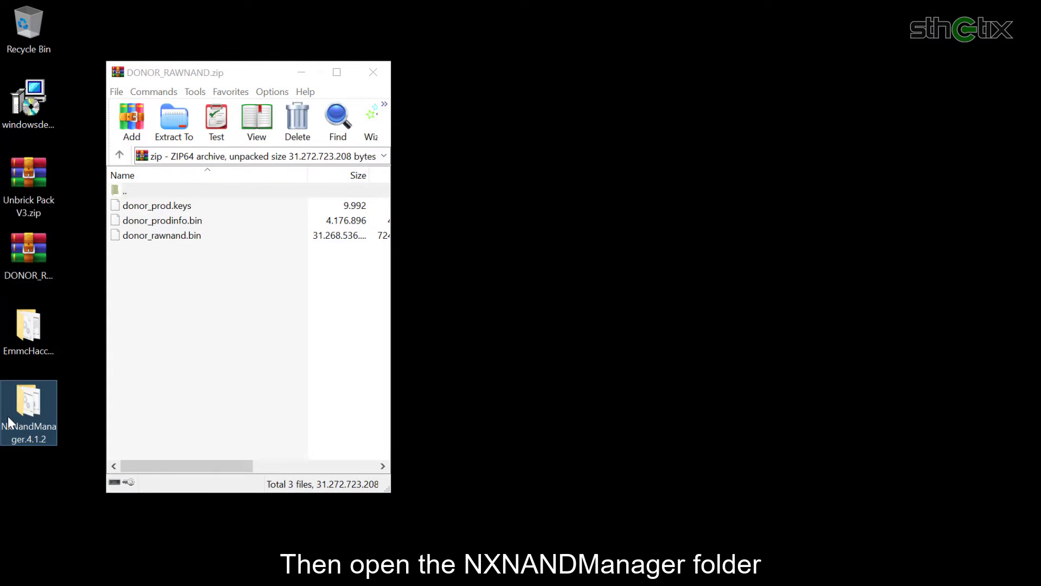
Extract donor_prod.keys and donor_rawnand.bin from DONOR_RAWNAND.zip into NxNandManager.4.1.2
{"action": "double_click", "coordinate": [9, 422]}
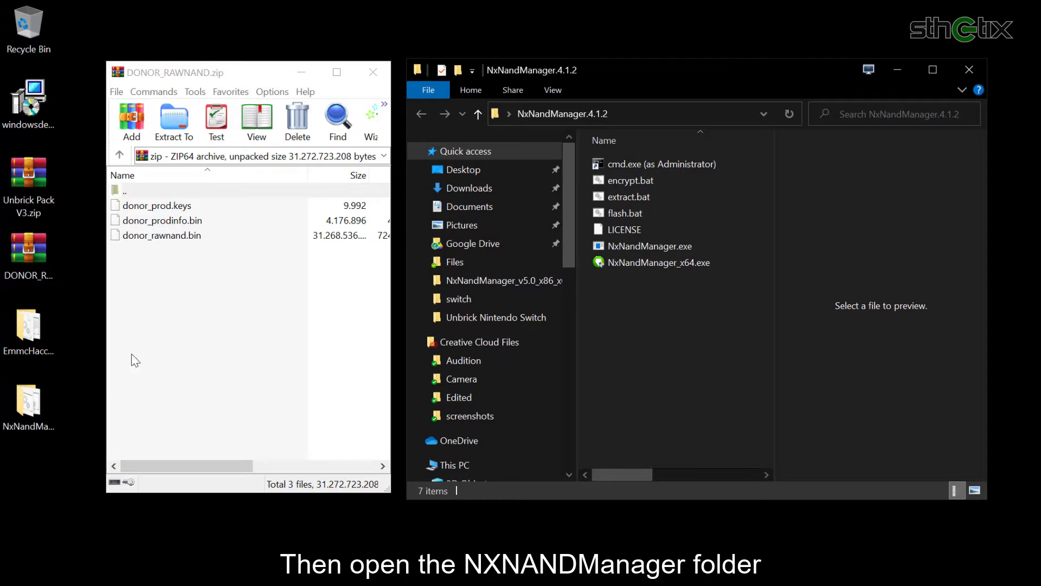
{"action": "left_click", "coordinate": [146, 206]}
{"action": "left_click", "coordinate": [150, 236], "text": "ctrl"}
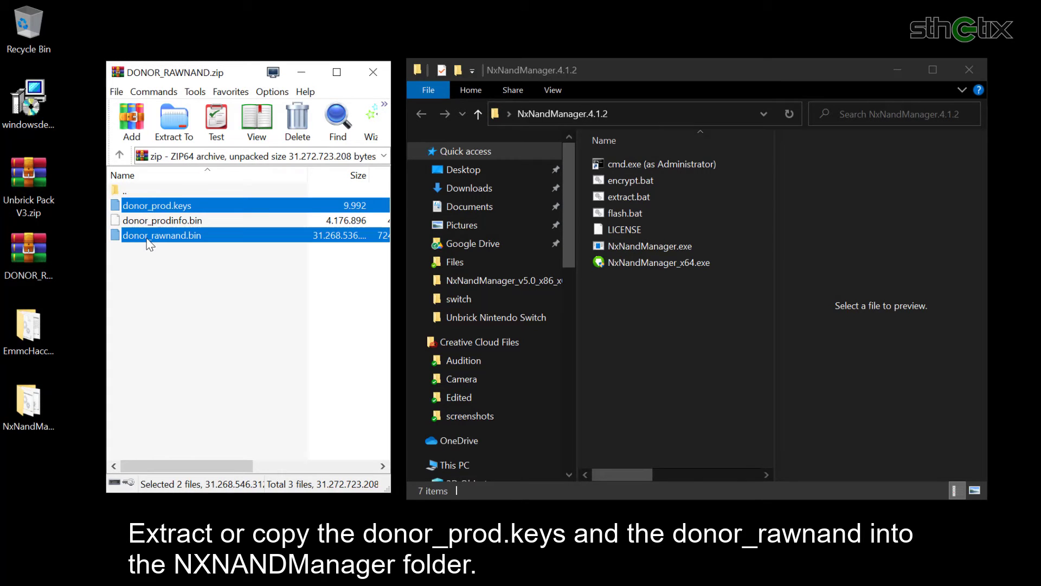
{"action": "left_click_drag", "start_coordinate": [141, 246], "coordinate": [671, 367]}
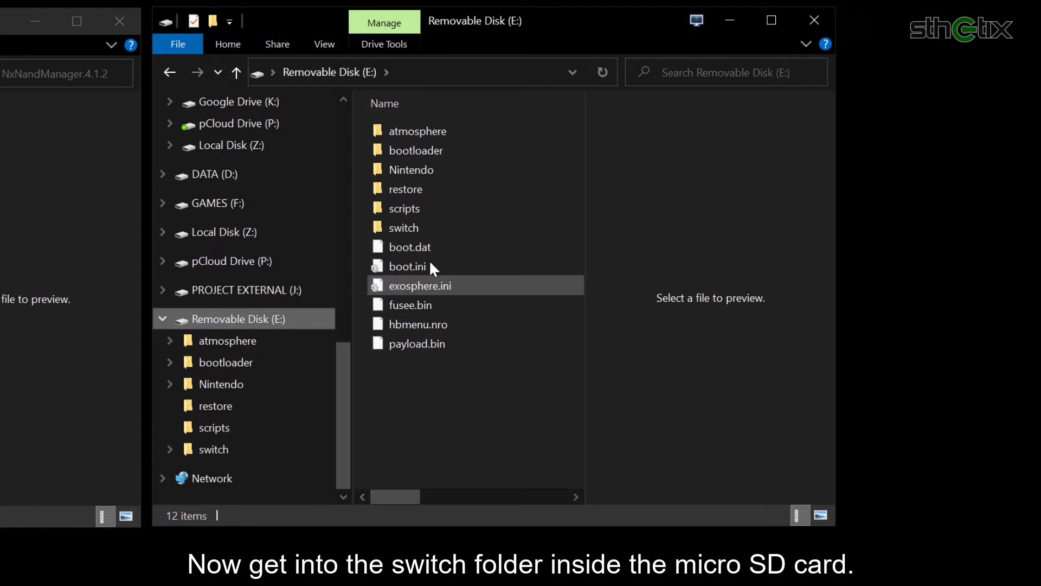
In E:\switch, rename generated_prodinfo_from_donor.bin to prodinfo.dec and accept the extension change
{"action": "double_click", "coordinate": [412, 228]}
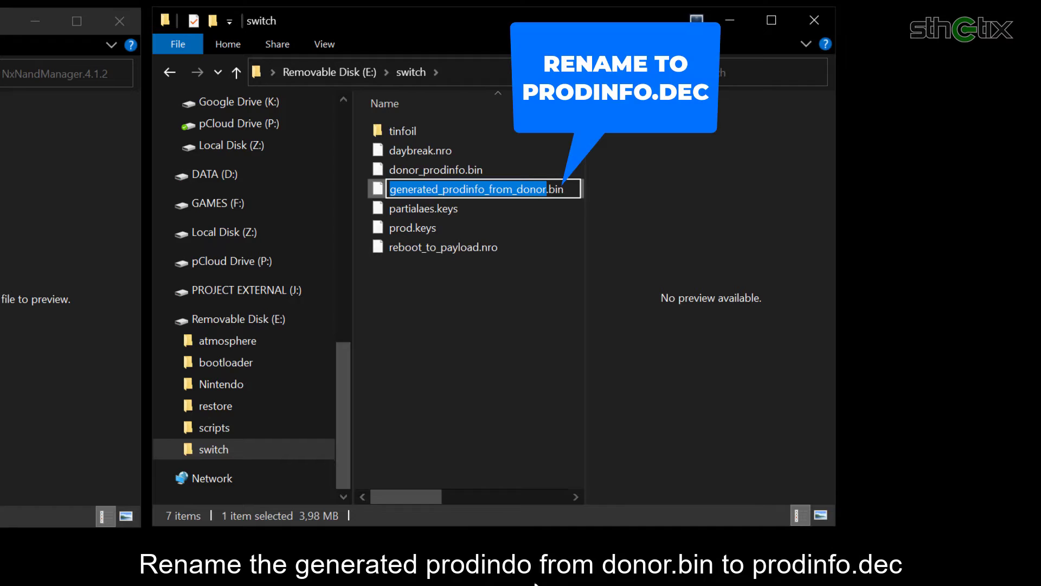
{"action": "type", "text": "prodinfo"}
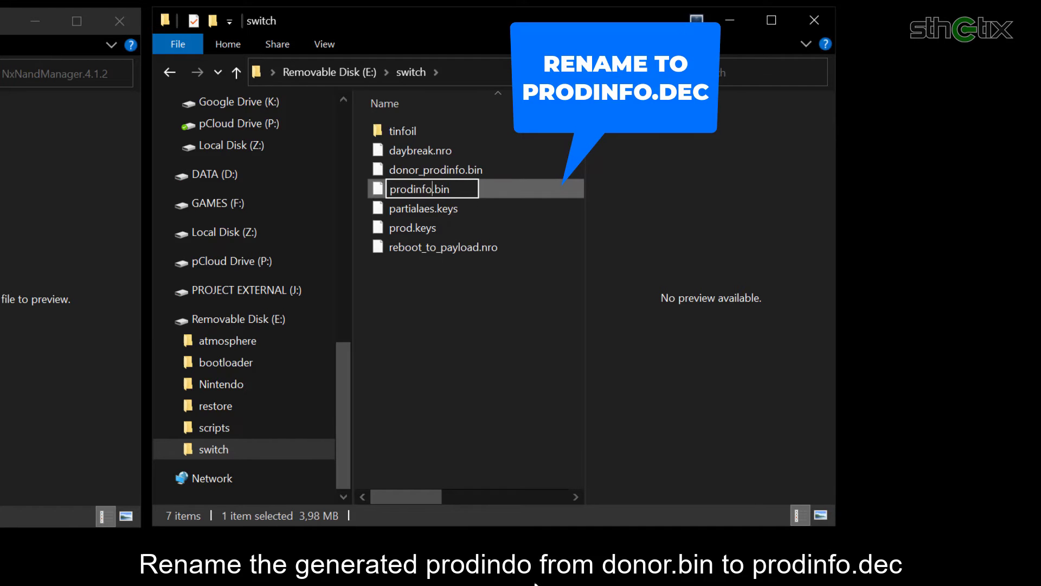
{"action": "key", "text": "Delete"}
{"action": "key", "text": "Delete"}
{"action": "key", "text": "Delete"}
{"action": "key", "text": "Delete"}
{"action": "type", "text": ".dec"}
{"action": "key", "text": "Return"}
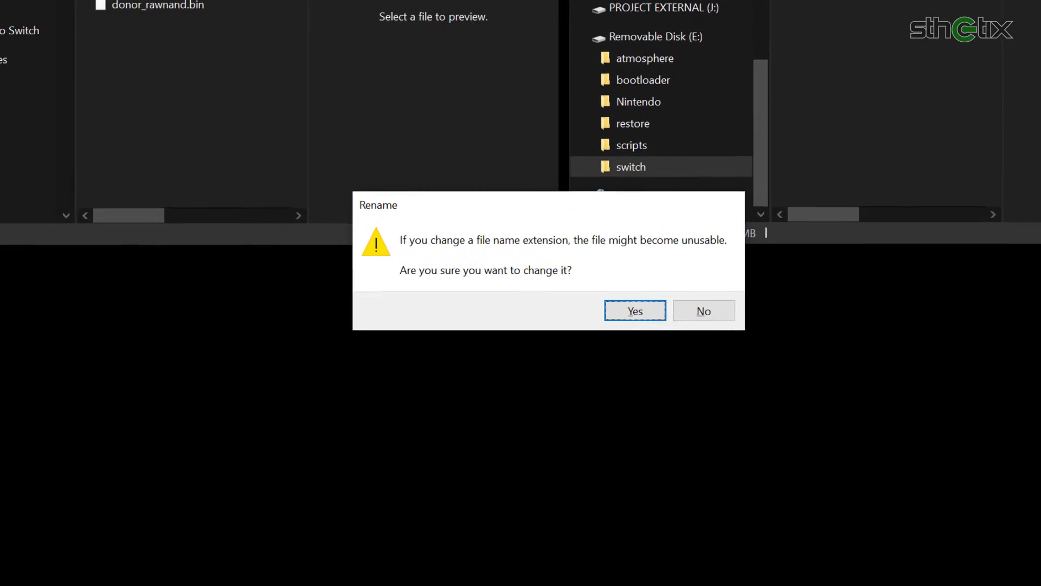
{"action": "left_click", "coordinate": [631, 311]}
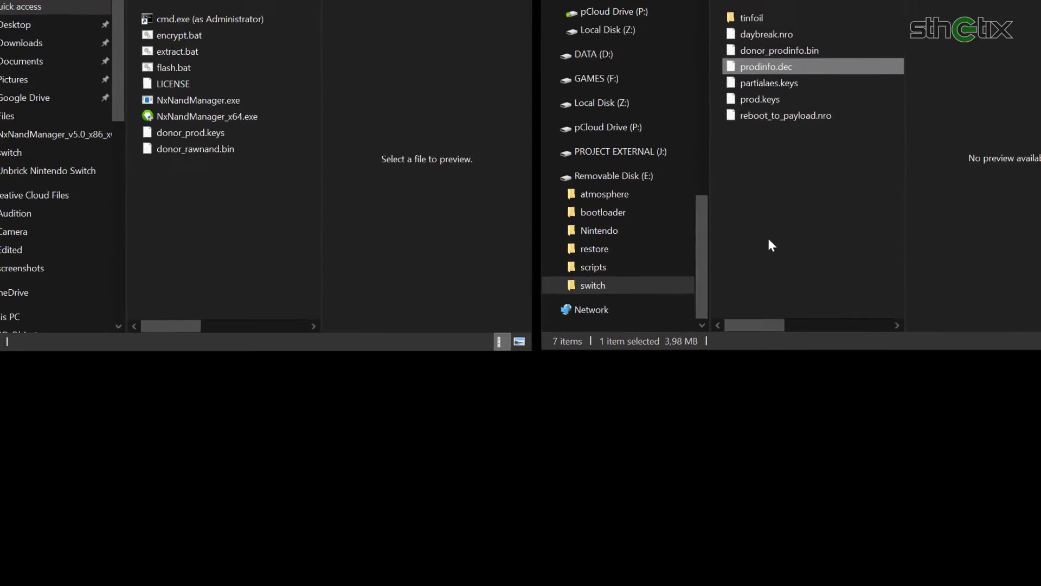
Copy prodinfo.dec and prod.keys into the NxNandManager.4.1.2 folder
{"action": "left_click", "coordinate": [759, 99], "text": "ctrl"}
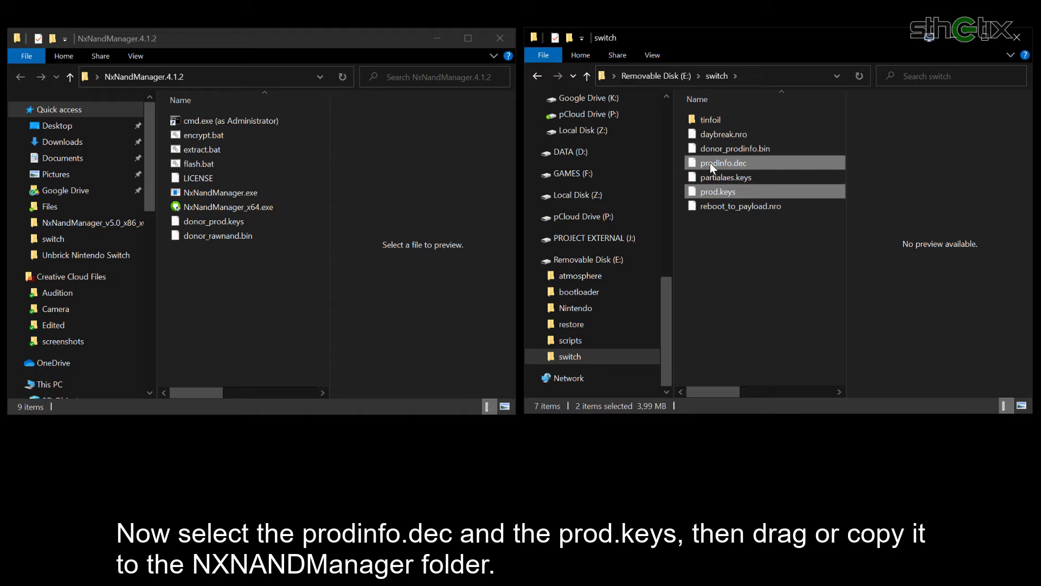
{"action": "left_click_drag", "start_coordinate": [710, 163], "coordinate": [223, 309]}
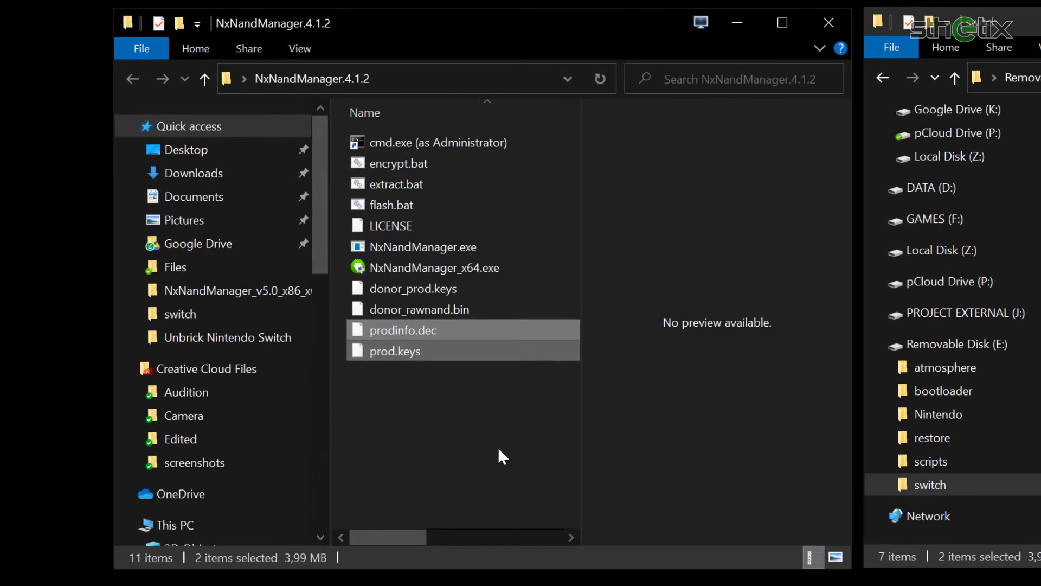
{"action": "left_click", "coordinate": [399, 397]}
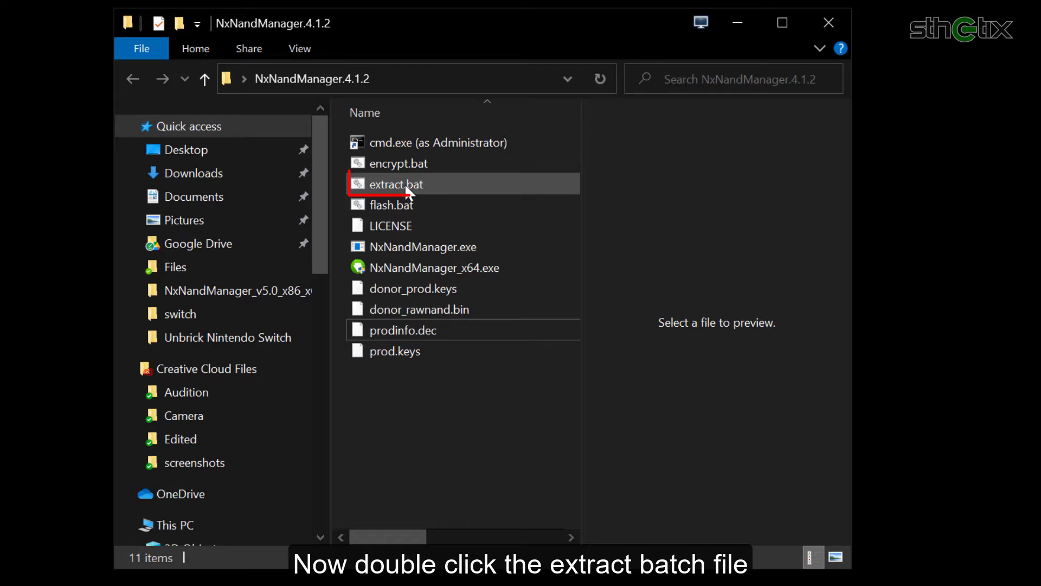
Run the extract script, then encrypt.bat to create prodinfo.enc, prodinfof.enc, safe.enc and system.enc
{"action": "double_click", "coordinate": [431, 185]}
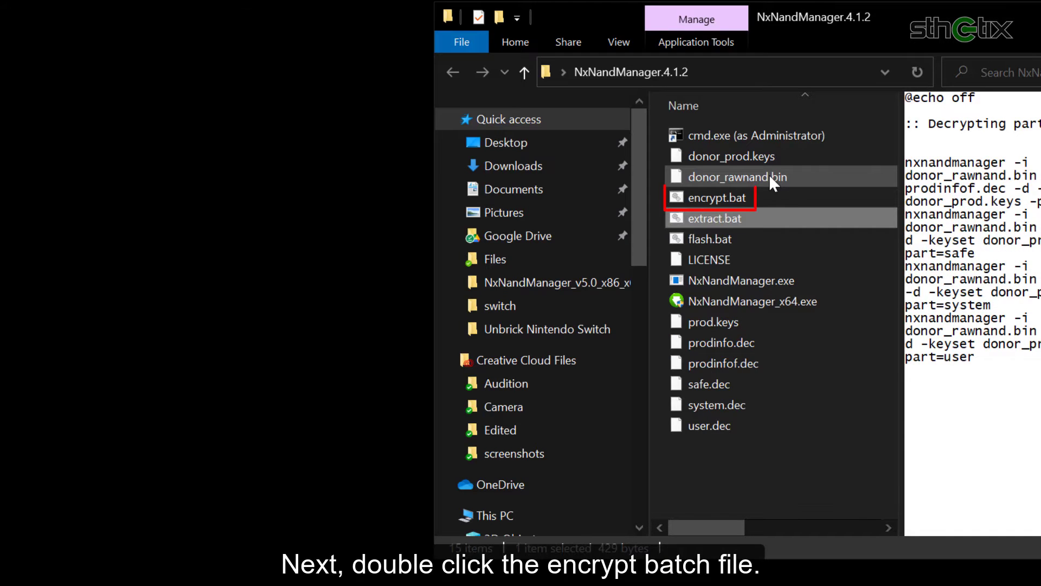
{"action": "left_click", "coordinate": [743, 196]}
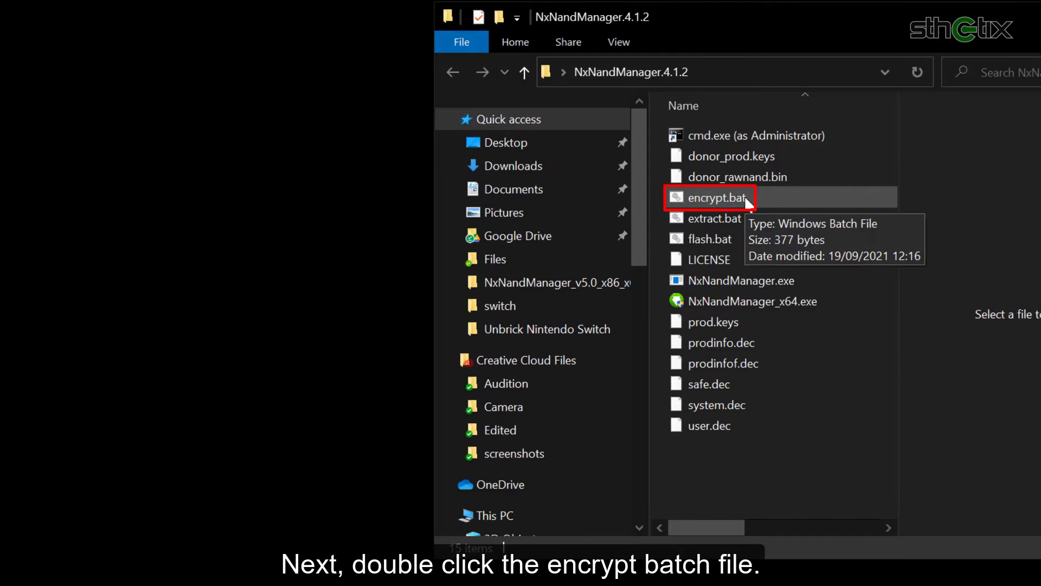
{"action": "double_click", "coordinate": [744, 196]}
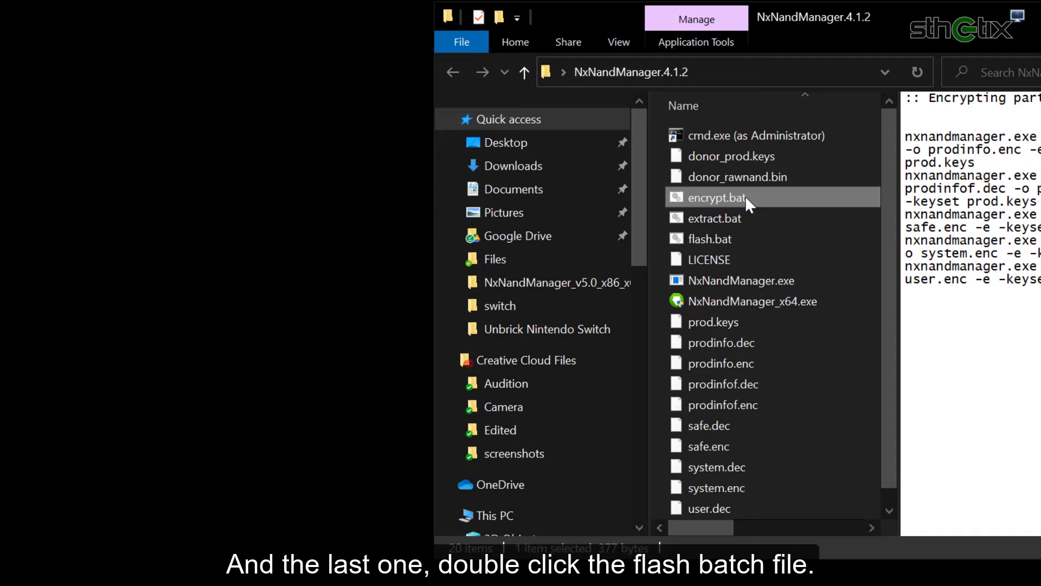
Run flash.bat and confirm each restore: PRODINFOF, PRODINFO, SAFE, SYSTEM and USER into donor_rawnand.bin
{"action": "double_click", "coordinate": [779, 237]}
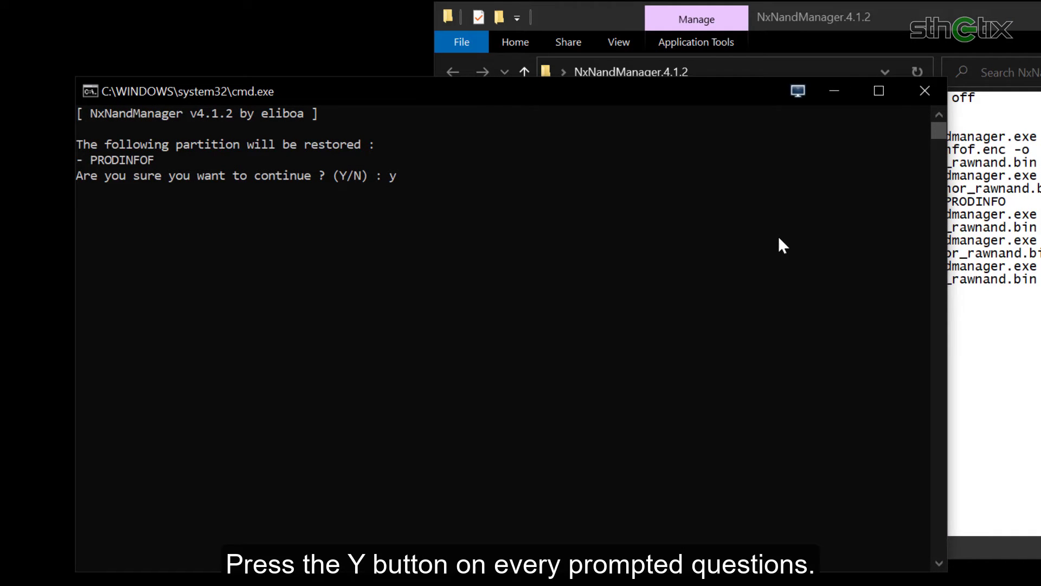
{"action": "key", "text": "Return"}
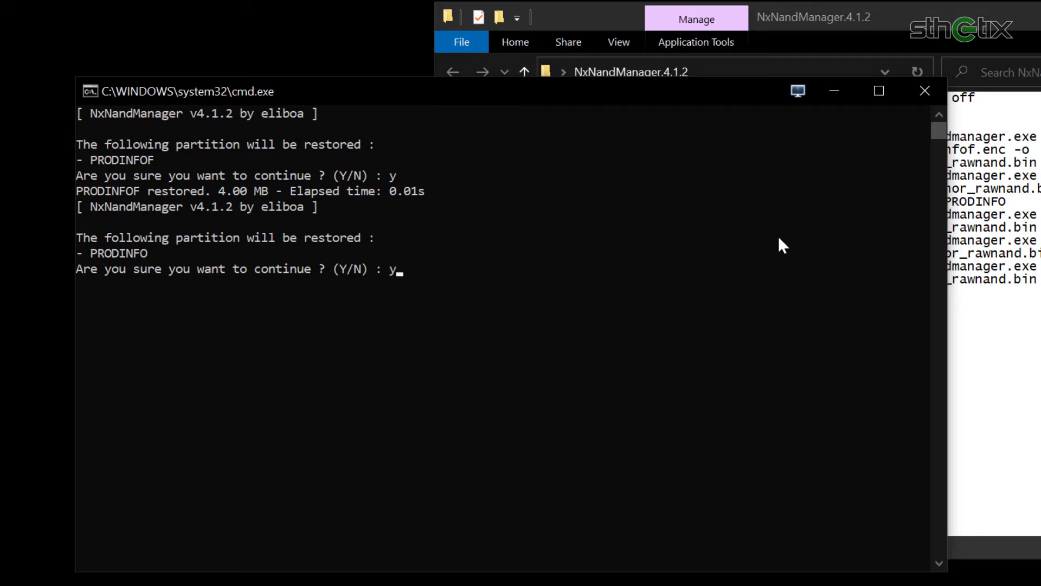
{"action": "key", "text": "Return"}
{"action": "type", "text": "y"}
{"action": "key", "text": "Return"}
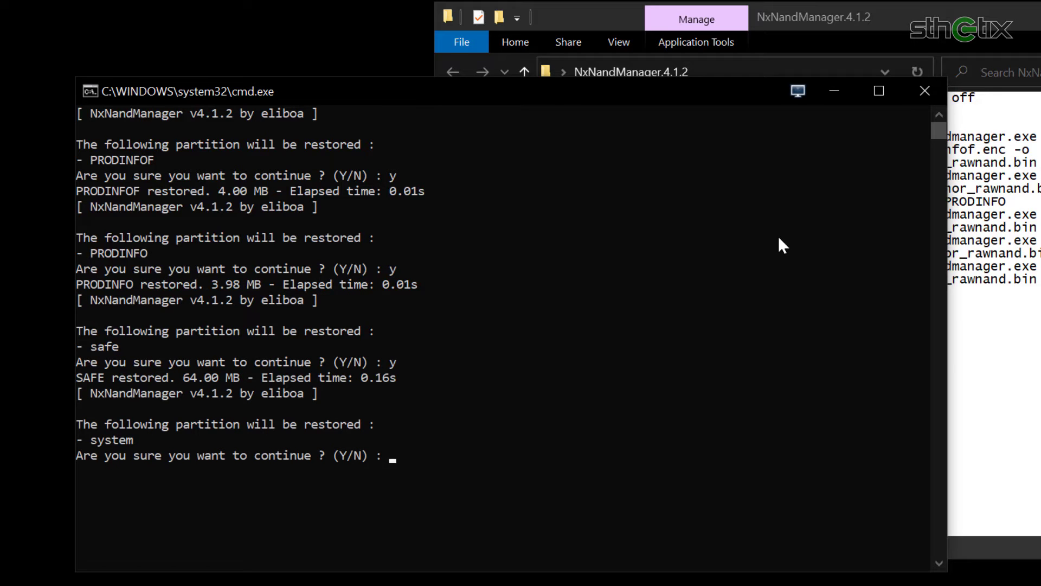
{"action": "key", "text": "Return"}
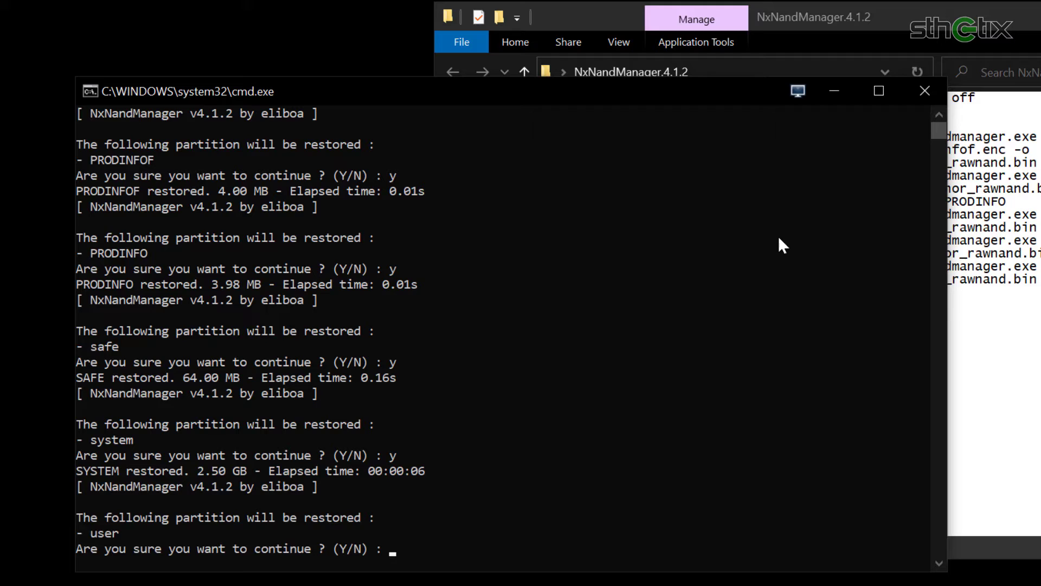
{"action": "key", "text": "Return"}
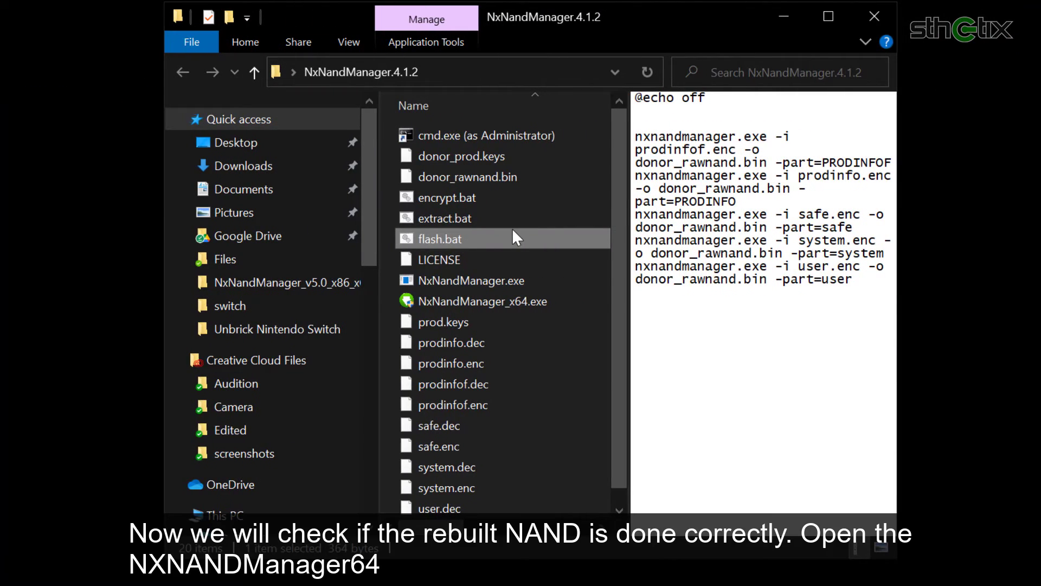
Launch NxNandManager_x64, import the keyset from prod.keys, and save it
{"action": "double_click", "coordinate": [542, 301]}
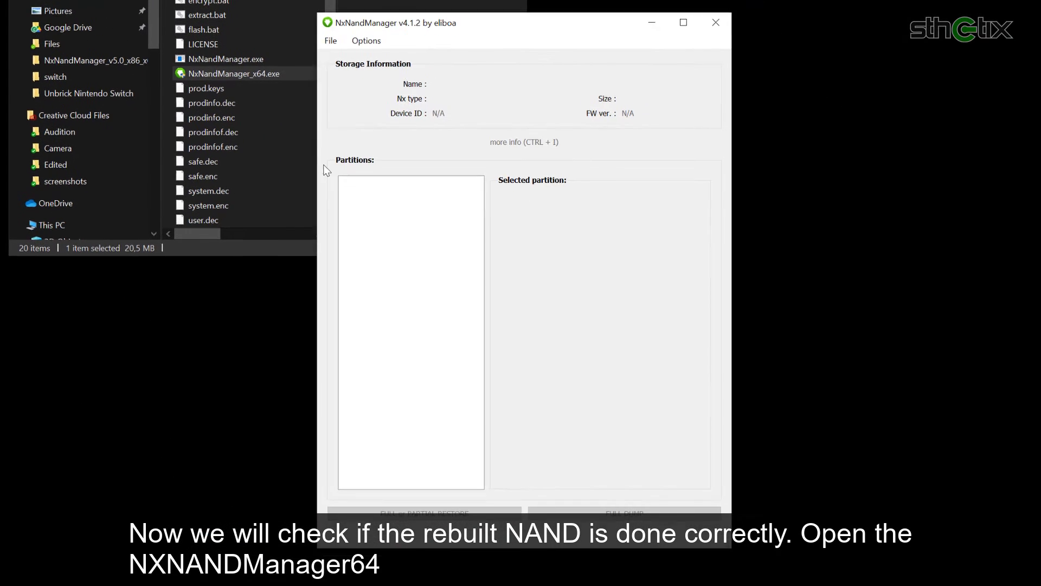
{"action": "left_click", "coordinate": [366, 41]}
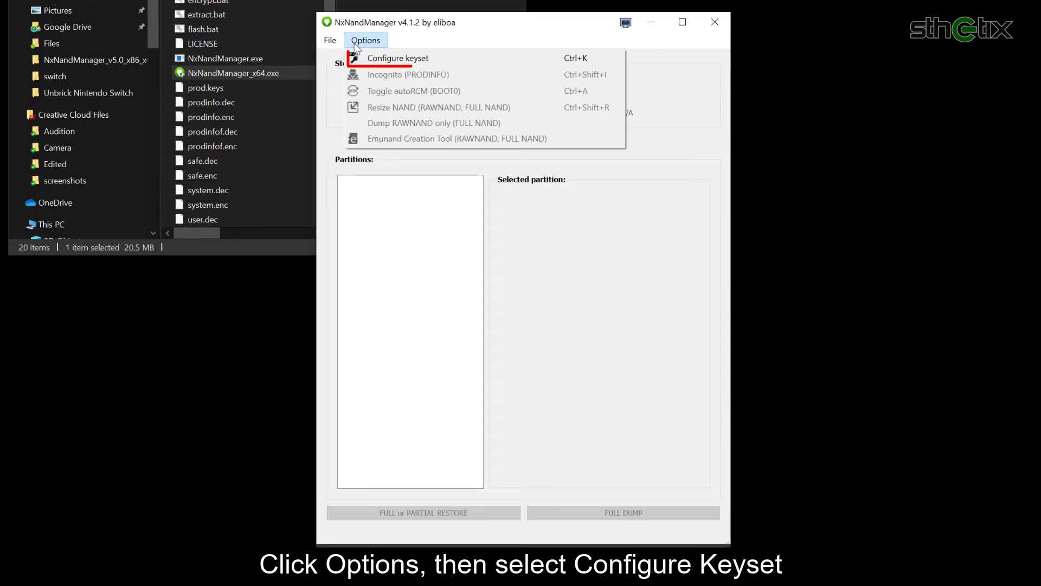
{"action": "left_click", "coordinate": [397, 58]}
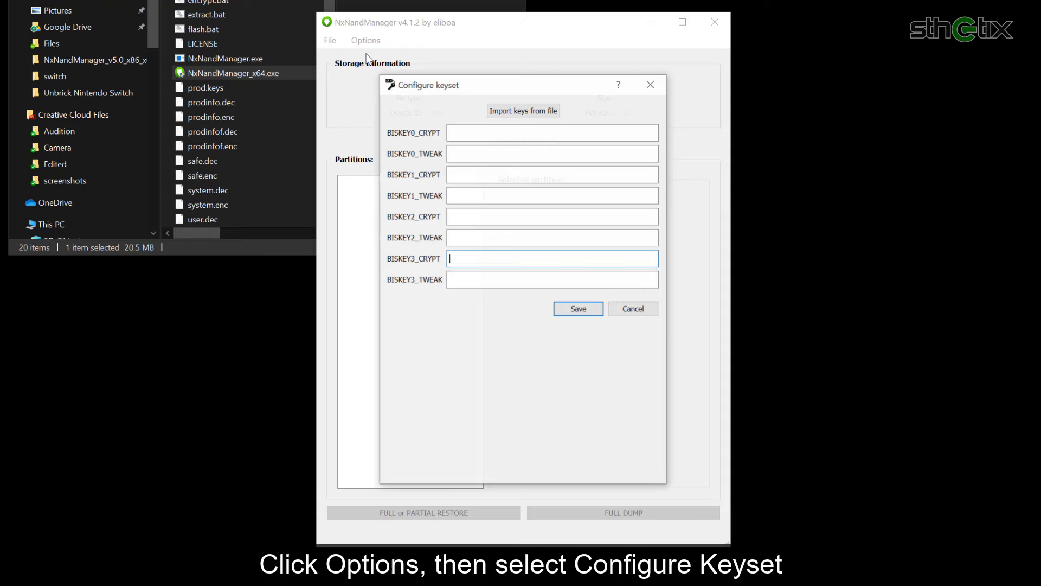
{"action": "left_click", "coordinate": [520, 111]}
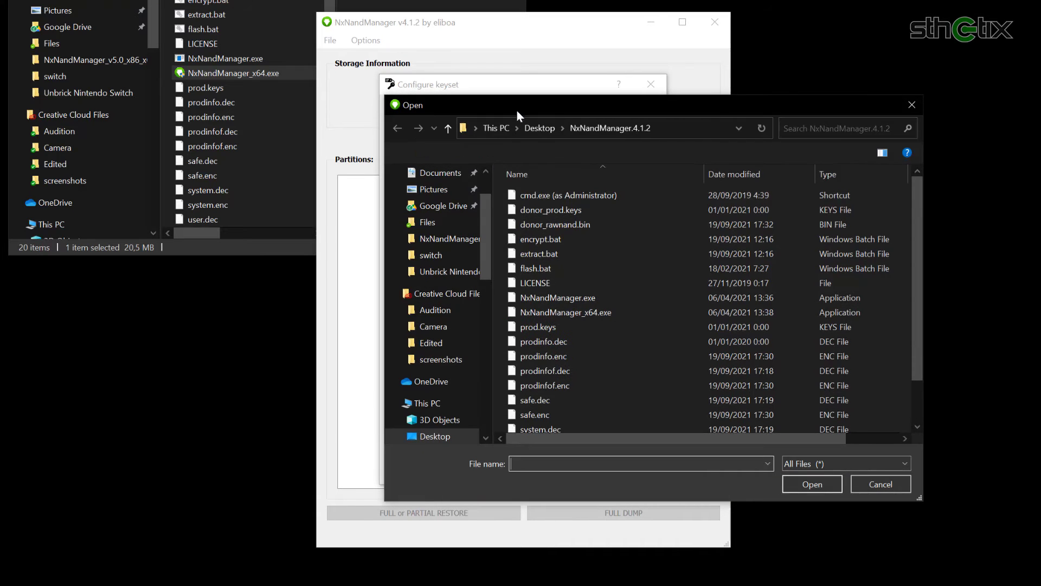
{"action": "left_click", "coordinate": [562, 326]}
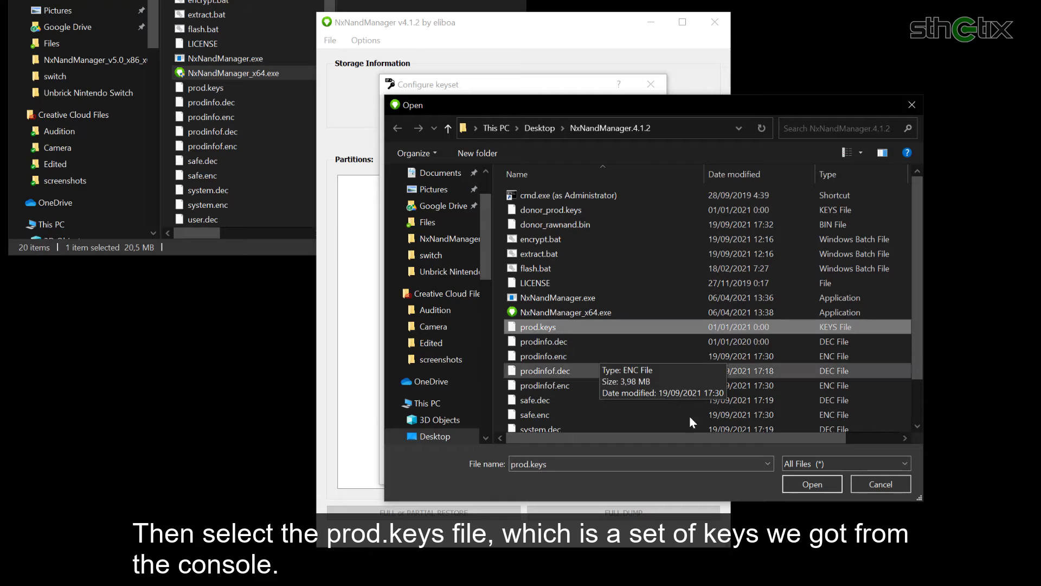
{"action": "left_click", "coordinate": [812, 484]}
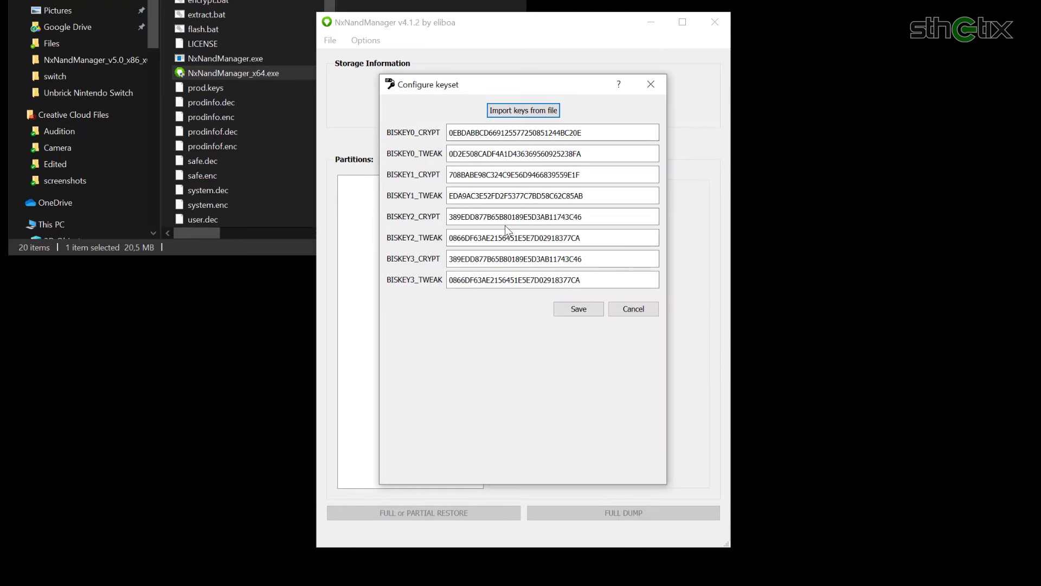
{"action": "left_click", "coordinate": [573, 306]}
Open donor_rawnand.bin and confirm a 29.12 GB RAWNAND on firmware 12.0.2, then close NxNandManager
{"action": "left_click", "coordinate": [330, 40]}
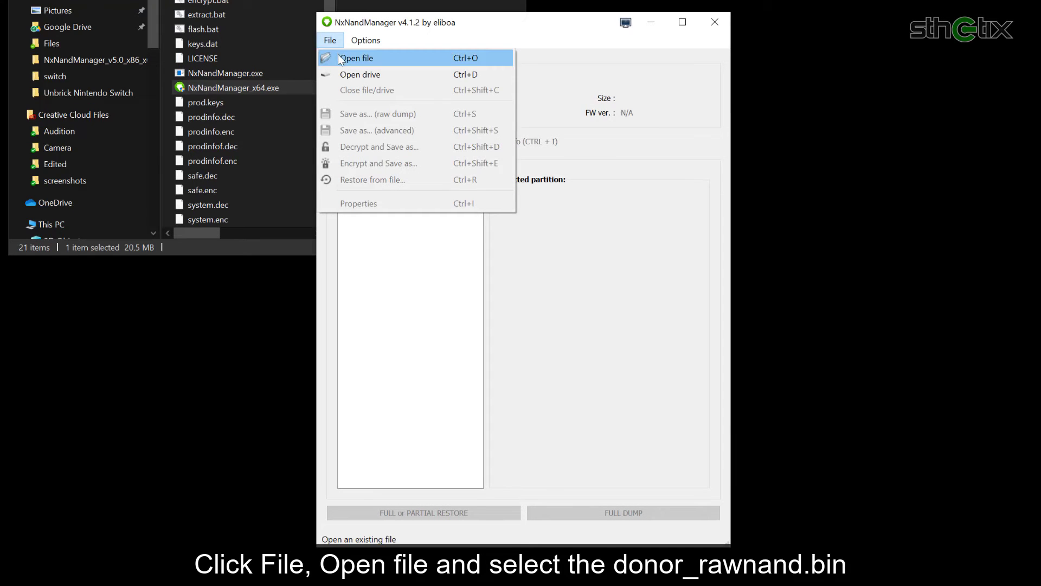
{"action": "left_click", "coordinate": [340, 60]}
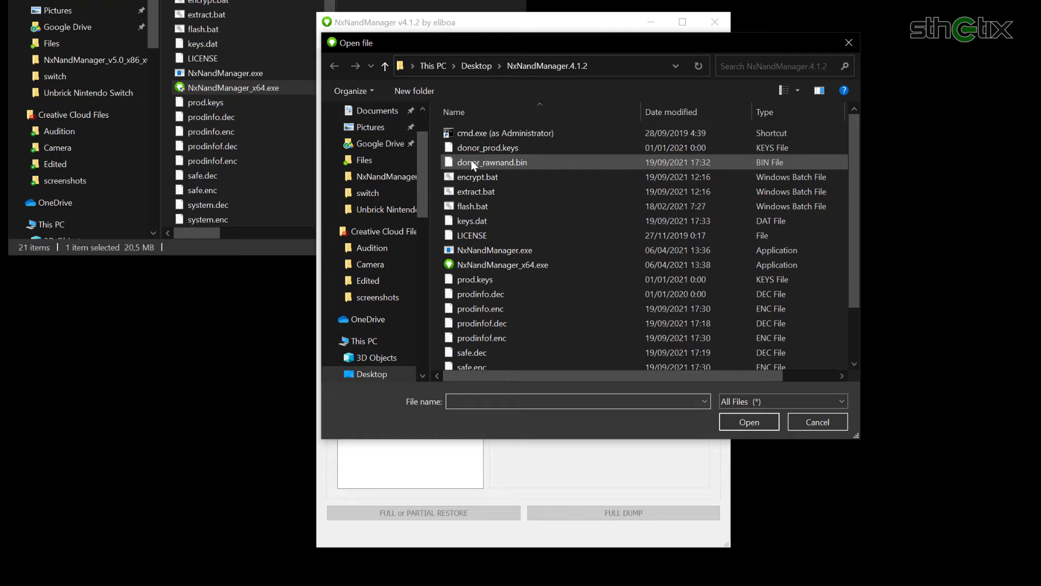
{"action": "double_click", "coordinate": [474, 165]}
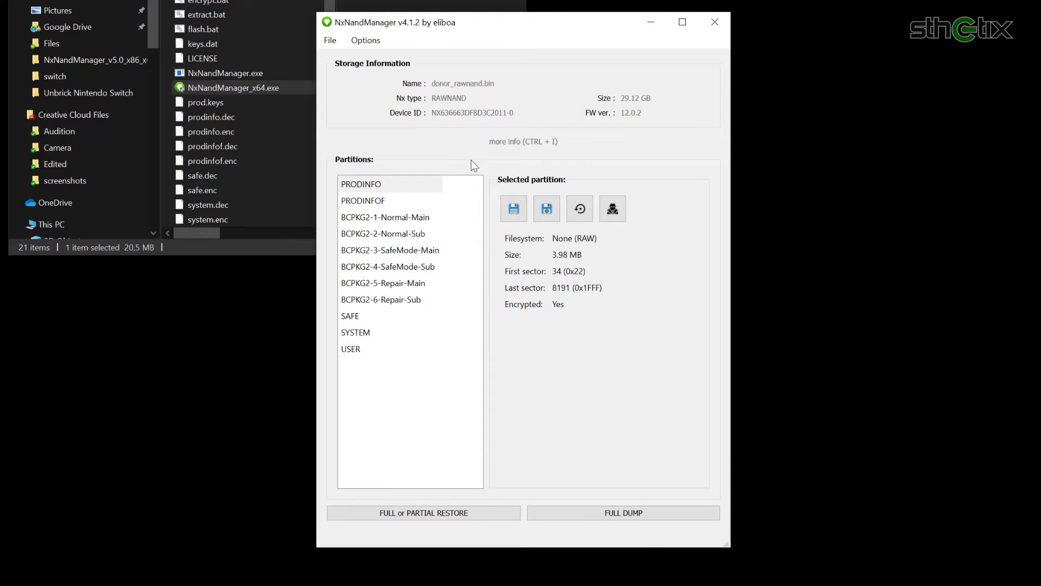
{"action": "left_click", "coordinate": [501, 143]}
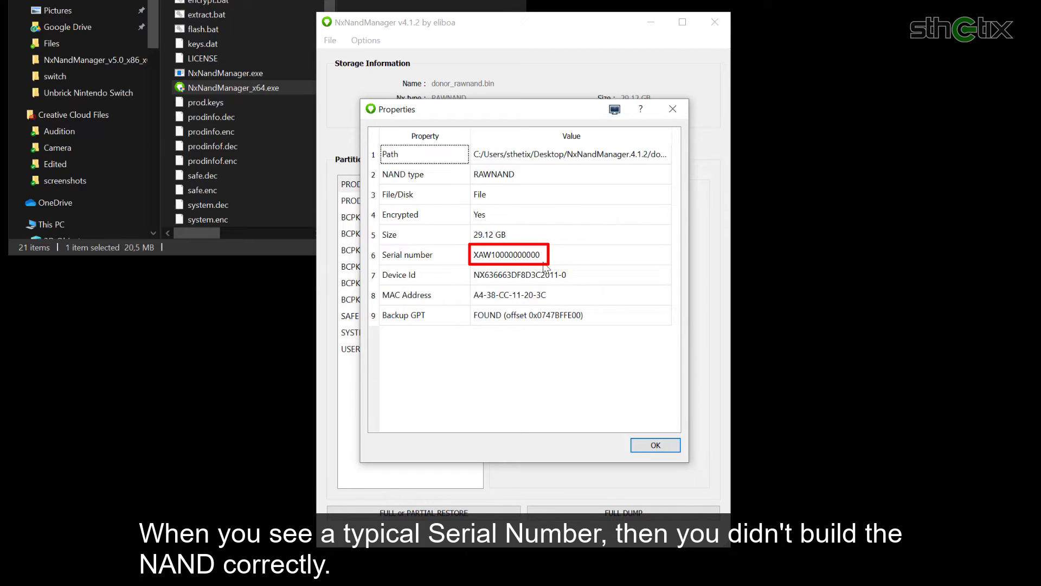
{"action": "left_click", "coordinate": [654, 444]}
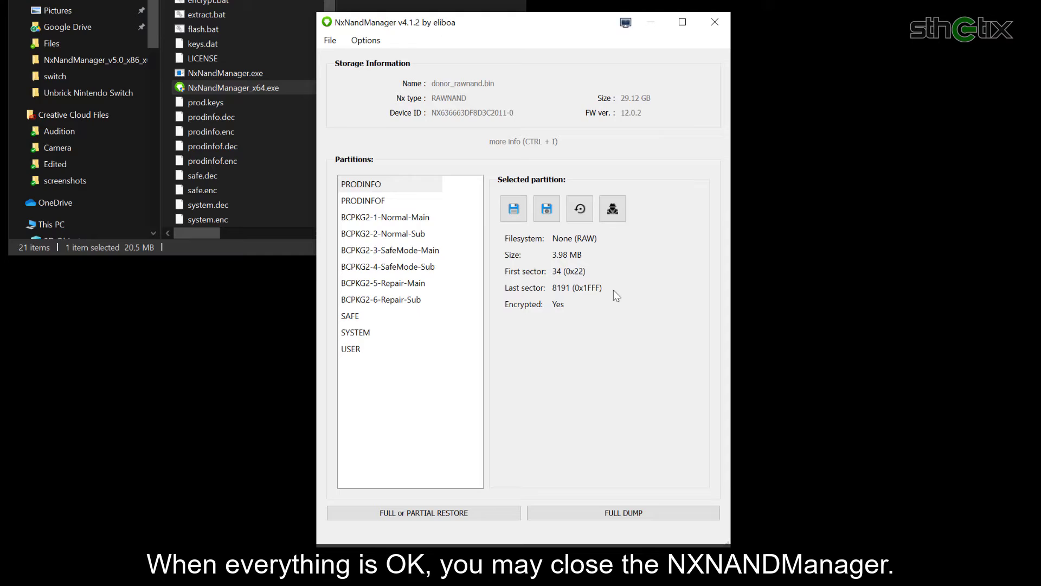
{"action": "left_click", "coordinate": [713, 24]}
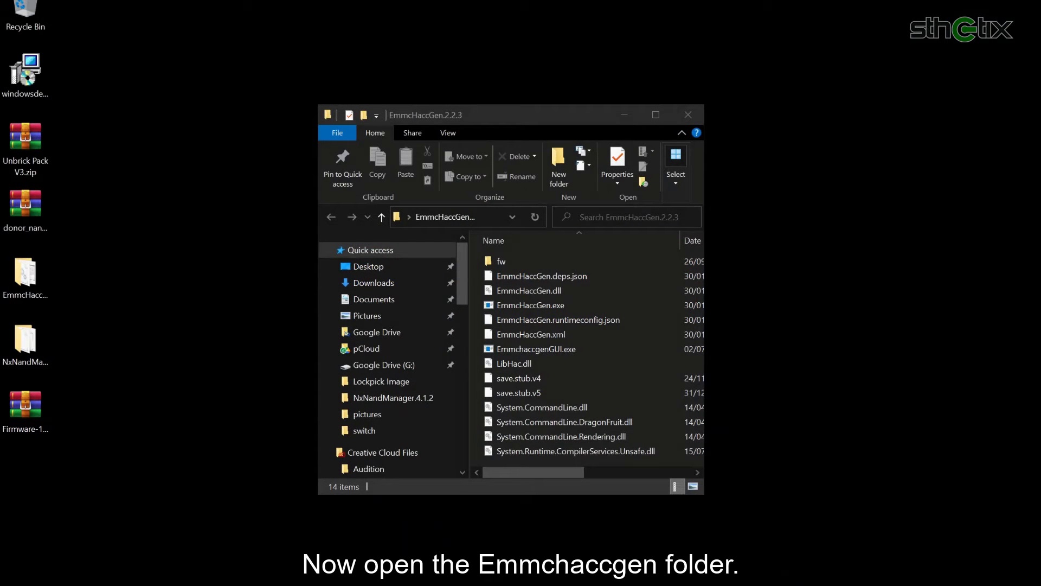
Extract all 223 Firmware-13.0.0.zip files into EmmcHaccGen.2.2.3\fw and close the archive
{"action": "double_click", "coordinate": [44, 407]}
{"action": "left_click", "coordinate": [177, 341]}
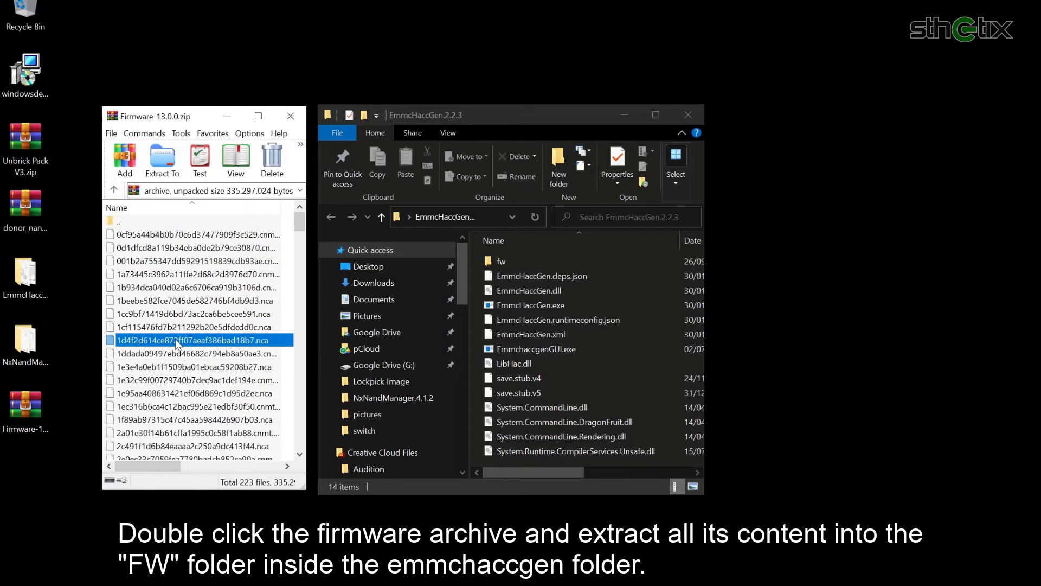
{"action": "key", "text": "ctrl+a"}
{"action": "left_click_drag", "start_coordinate": [177, 342], "coordinate": [496, 265]}
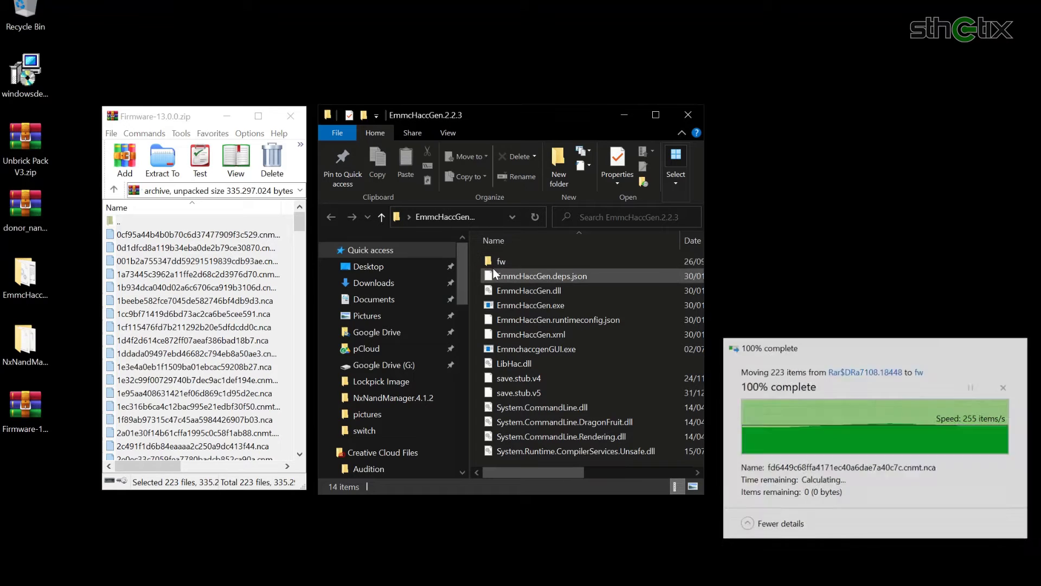
{"action": "left_click", "coordinate": [291, 116]}
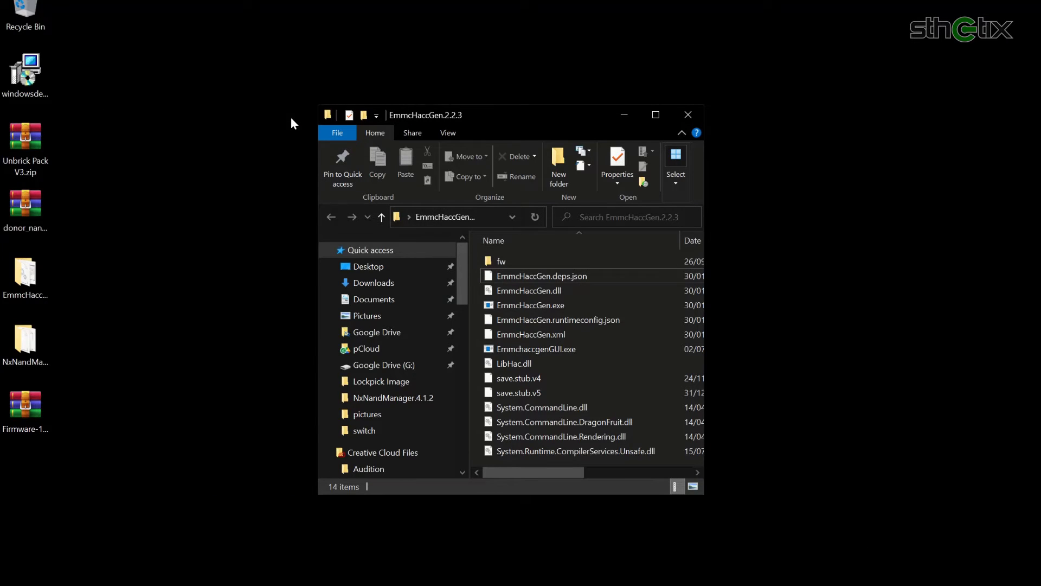
Launch EmmcHaccGen GUI, set console type Erista Unpatched (V1) and keys to E:\switch\prod.keys
{"action": "left_click", "coordinate": [537, 350]}
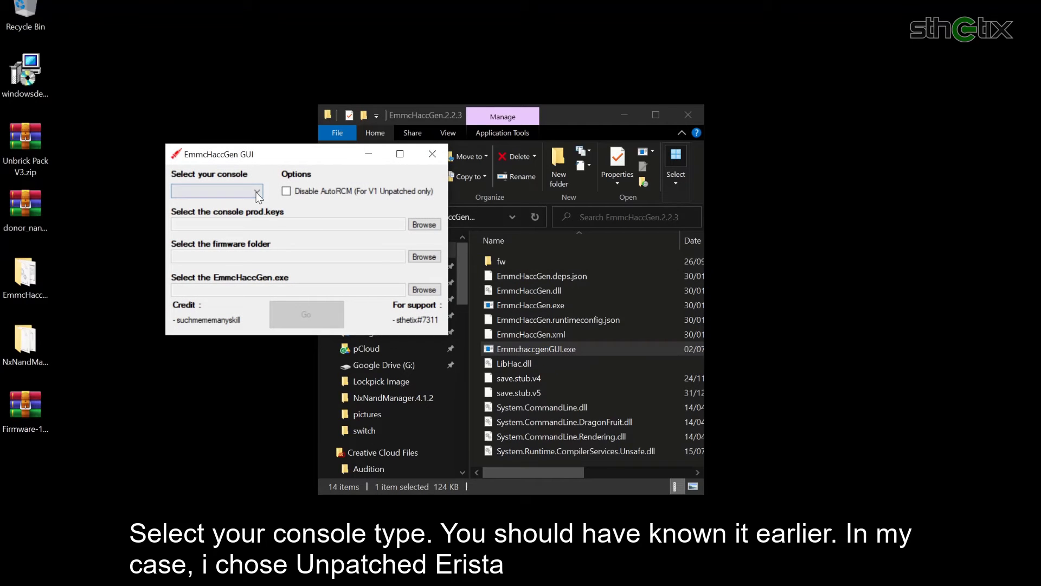
{"action": "left_click", "coordinate": [257, 192]}
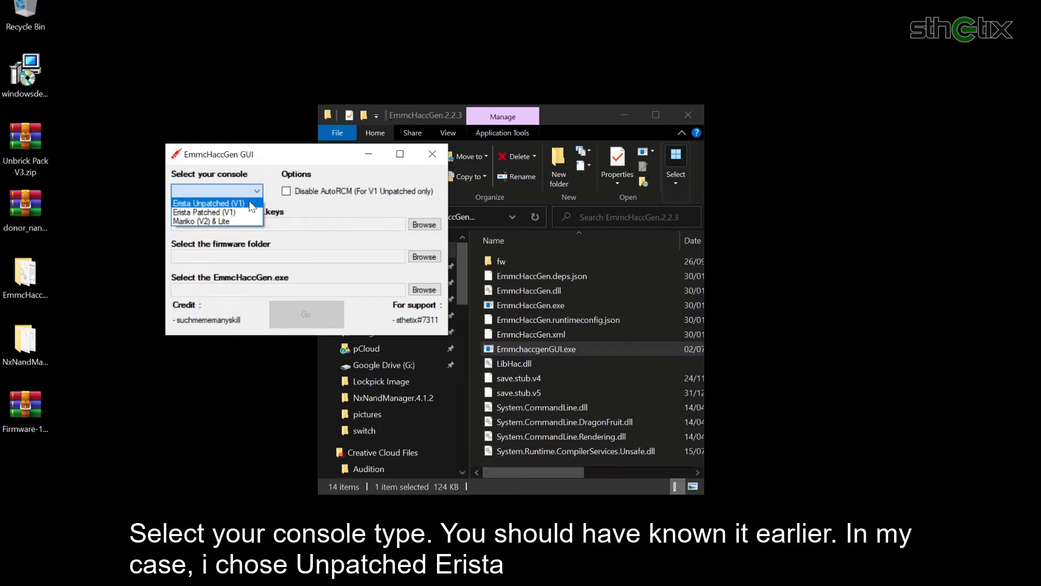
{"action": "left_click", "coordinate": [251, 203]}
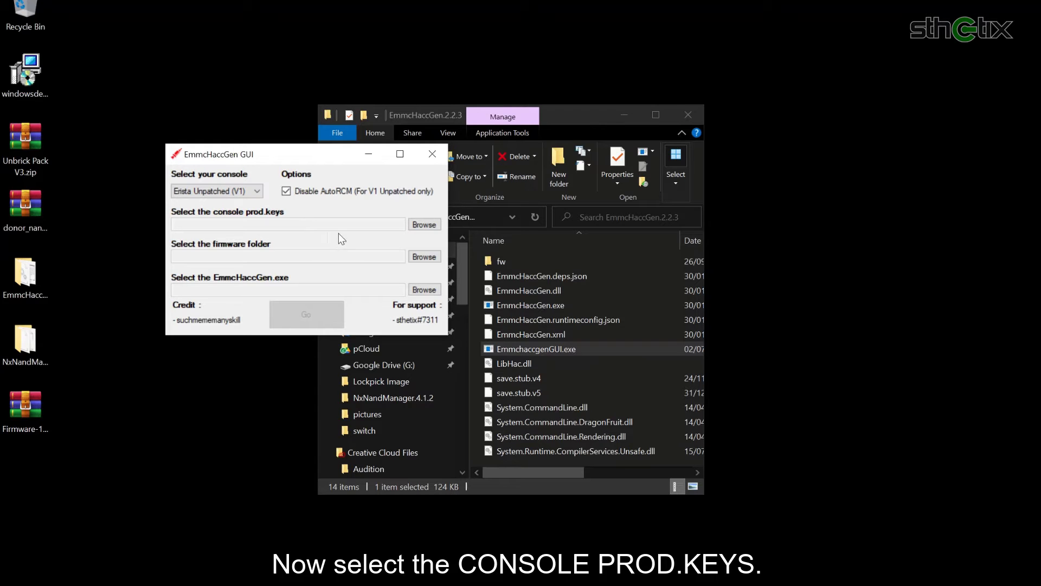
{"action": "left_click", "coordinate": [423, 226]}
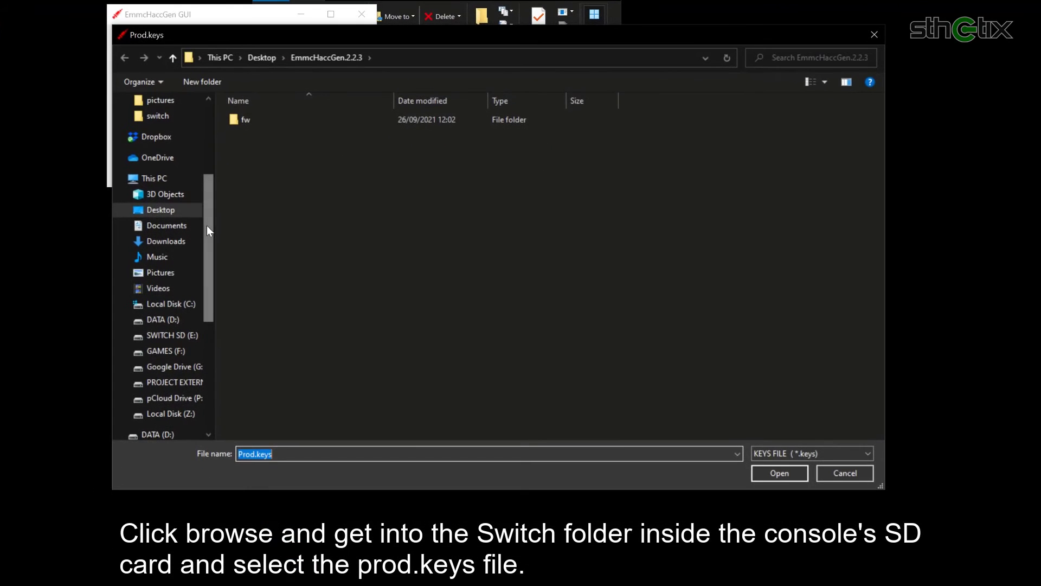
{"action": "left_click", "coordinate": [184, 335]}
{"action": "double_click", "coordinate": [265, 186]}
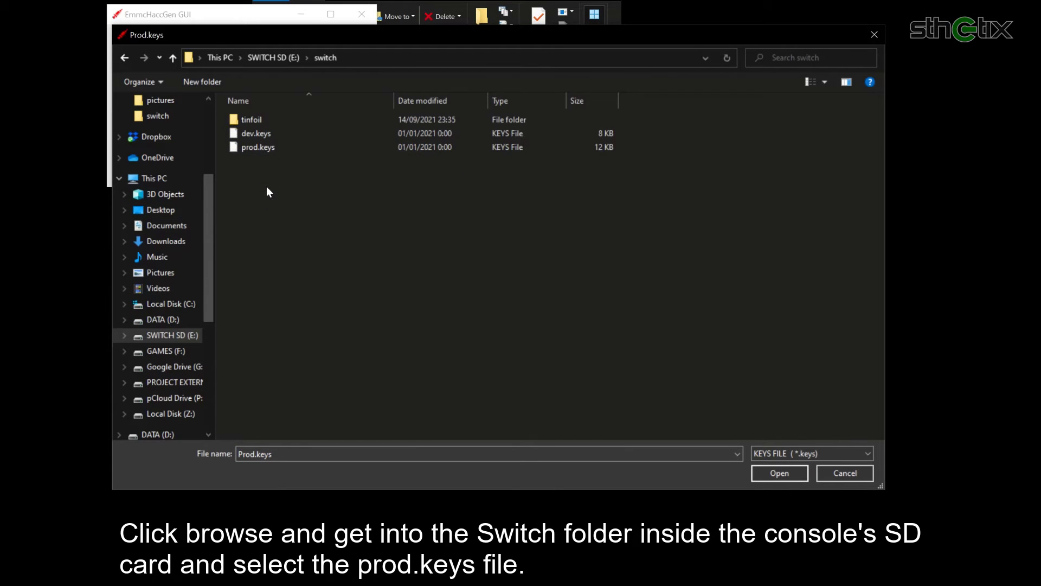
{"action": "left_click", "coordinate": [263, 151]}
{"action": "left_click", "coordinate": [773, 474]}
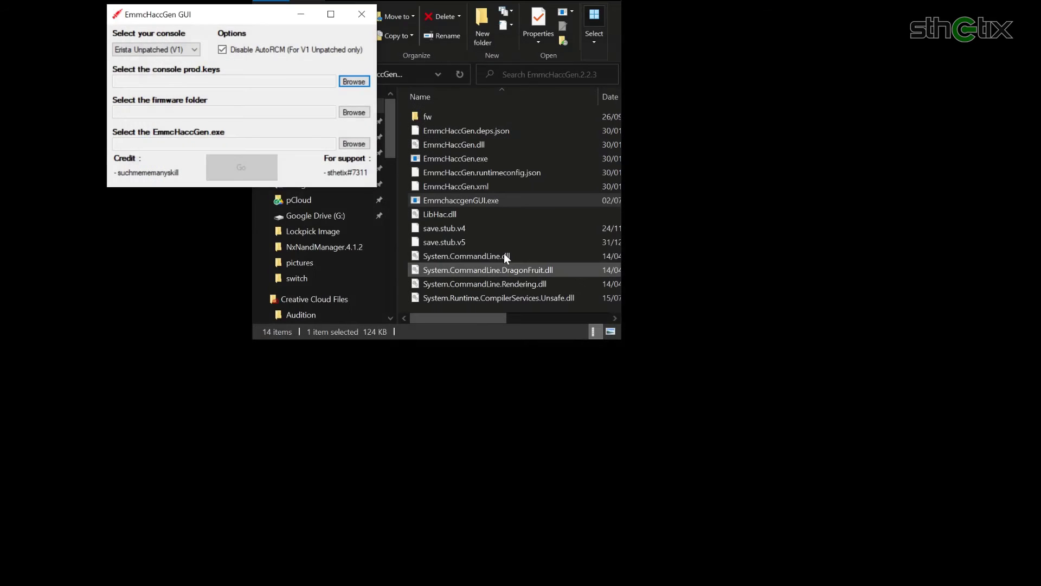
Set the firmware folder to the fw folder inside EmmcHaccGen.2.2.3
{"action": "left_click", "coordinate": [354, 112]}
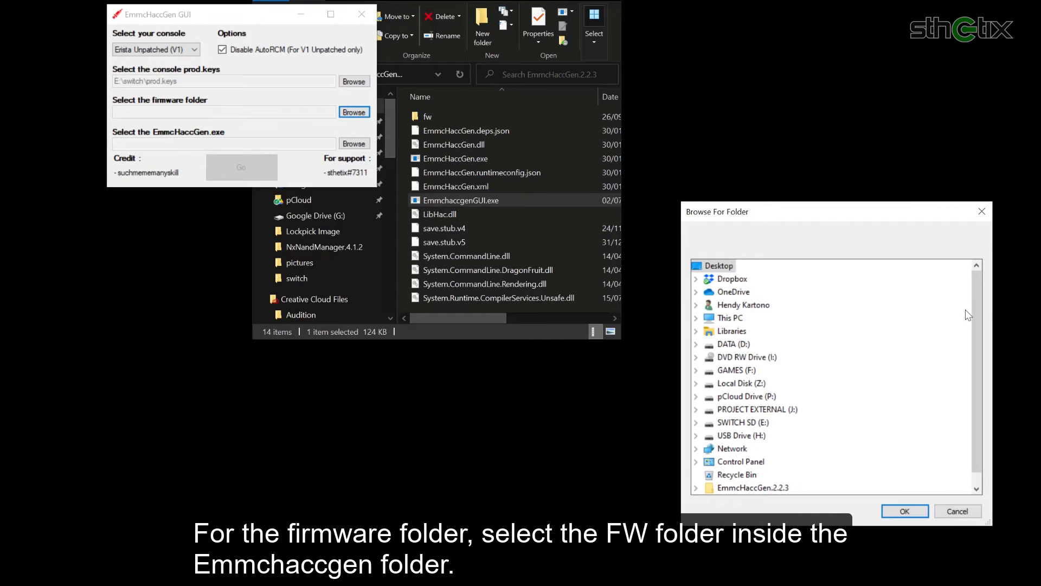
{"action": "left_click_drag", "start_coordinate": [968, 315], "coordinate": [976, 393]}
{"action": "double_click", "coordinate": [754, 474]}
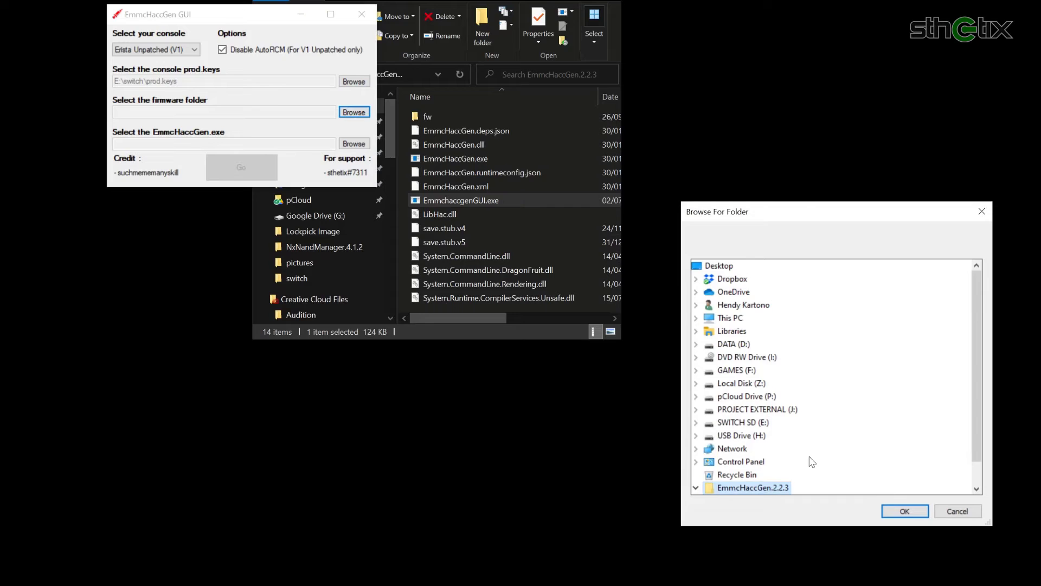
{"action": "left_click", "coordinate": [737, 476]}
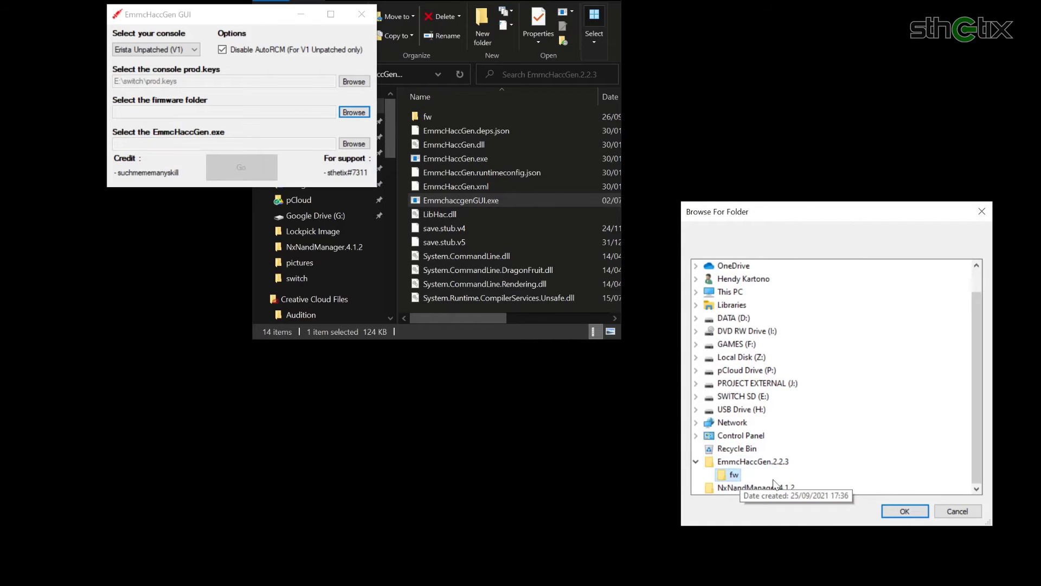
{"action": "left_click", "coordinate": [903, 512]}
Set Desktop\EmmcHaccGen.2.2.3\EmmcHaccGen.exe as the executable and generate the firmware 13.0.0 components
{"action": "left_click", "coordinate": [354, 143]}
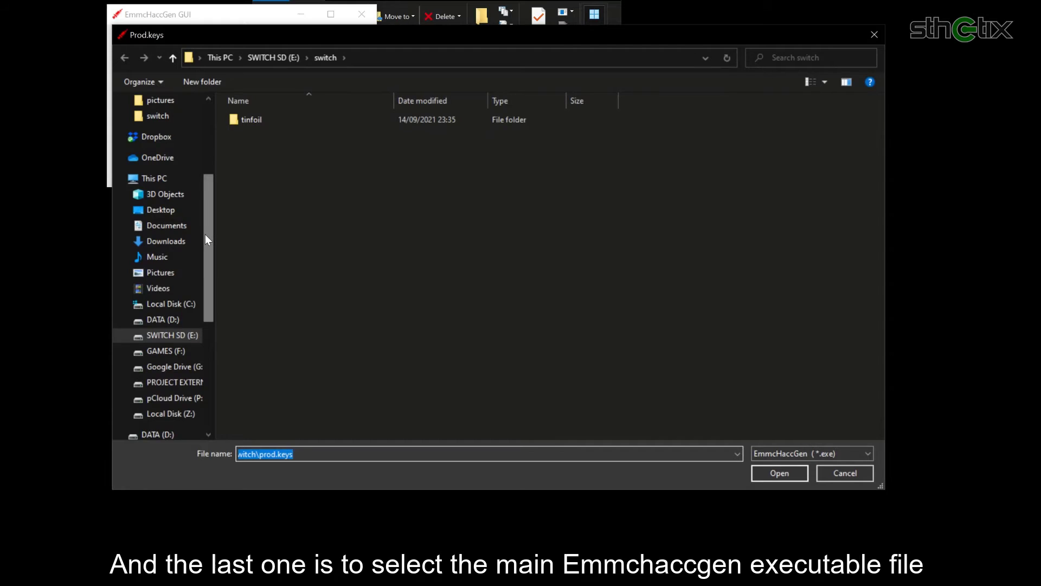
{"action": "scroll", "coordinate": [205, 234], "scroll_direction": "up", "scroll_amount": 4}
{"action": "left_click", "coordinate": [155, 126]}
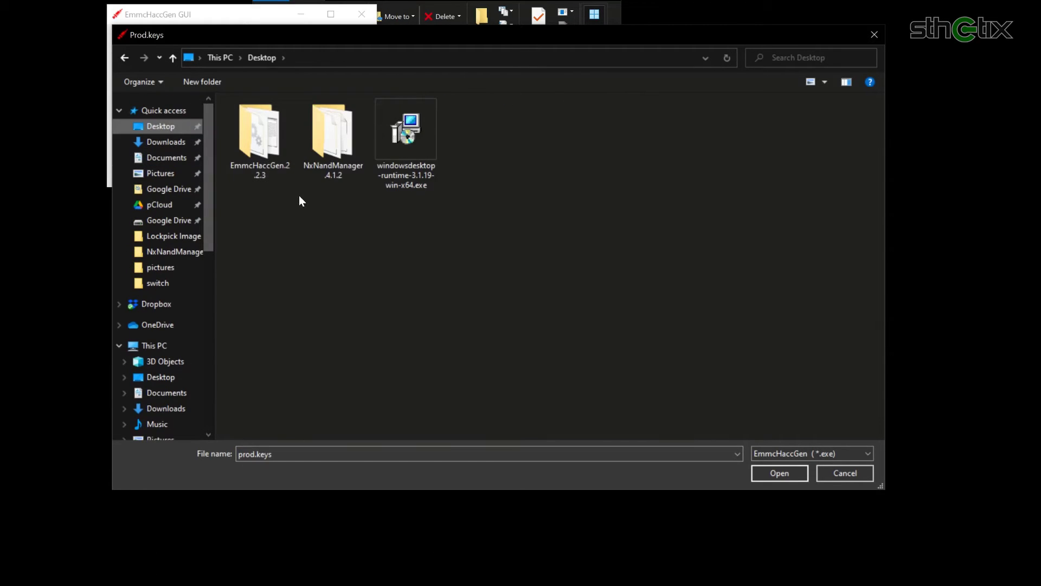
{"action": "double_click", "coordinate": [258, 149]}
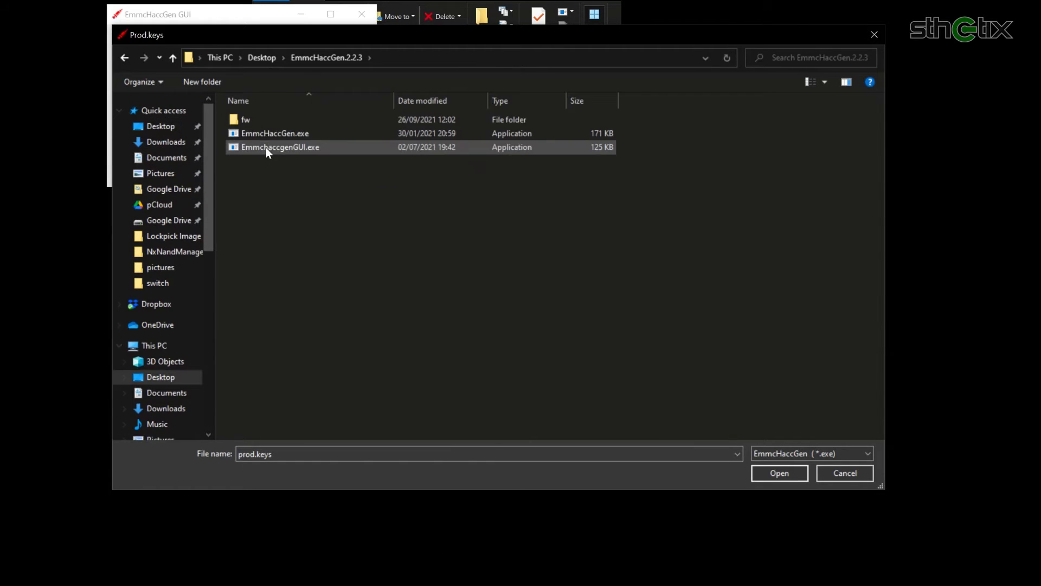
{"action": "double_click", "coordinate": [266, 133]}
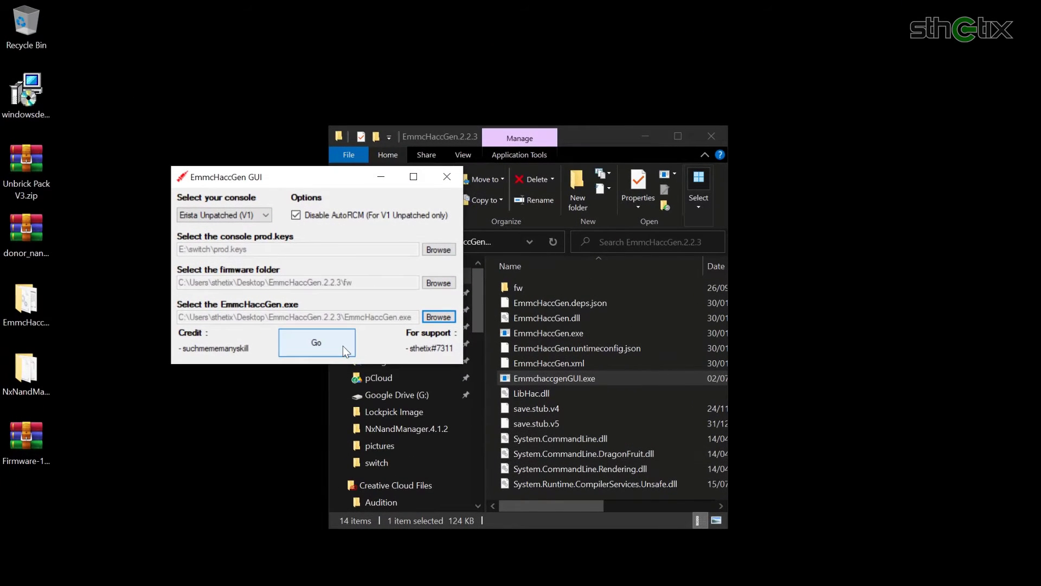
{"action": "left_click", "coordinate": [343, 346]}
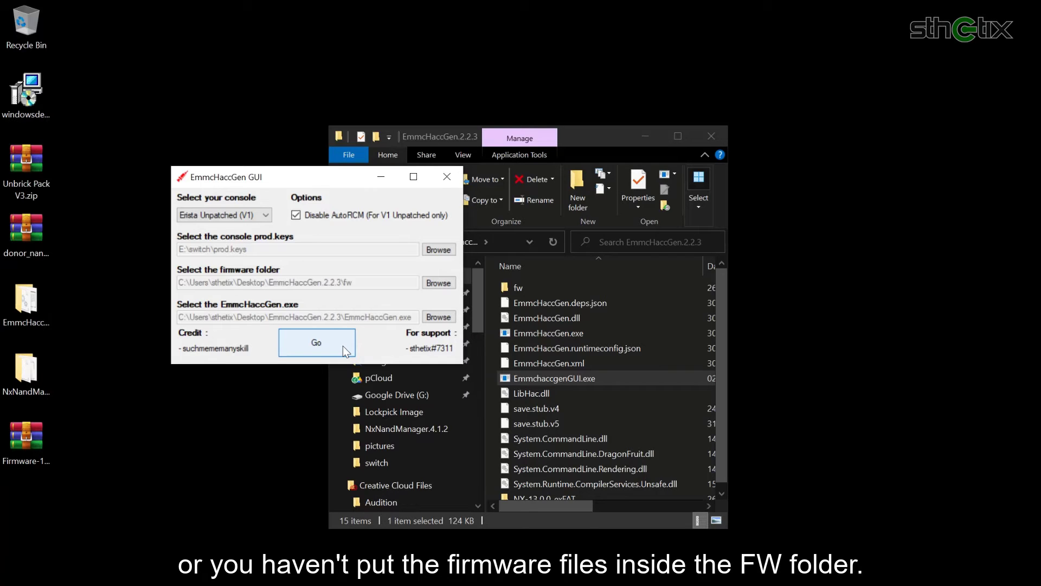
Close EmmcHaccGen and open NX-13.0.0_exFAT beside the SD card's scripts folder
{"action": "left_click", "coordinate": [447, 176]}
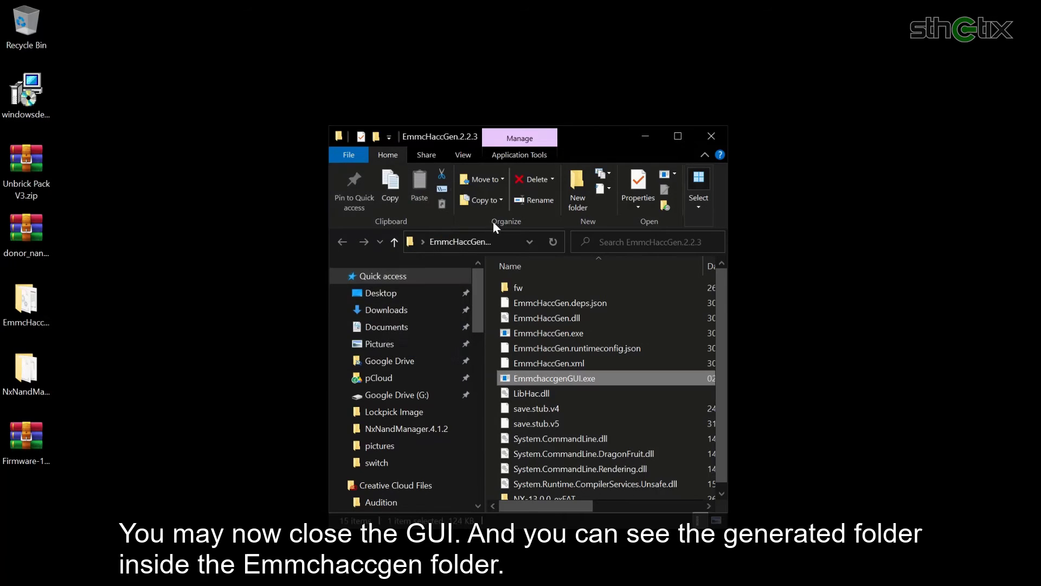
{"action": "scroll", "coordinate": [720, 365], "scroll_direction": "down", "scroll_amount": 1}
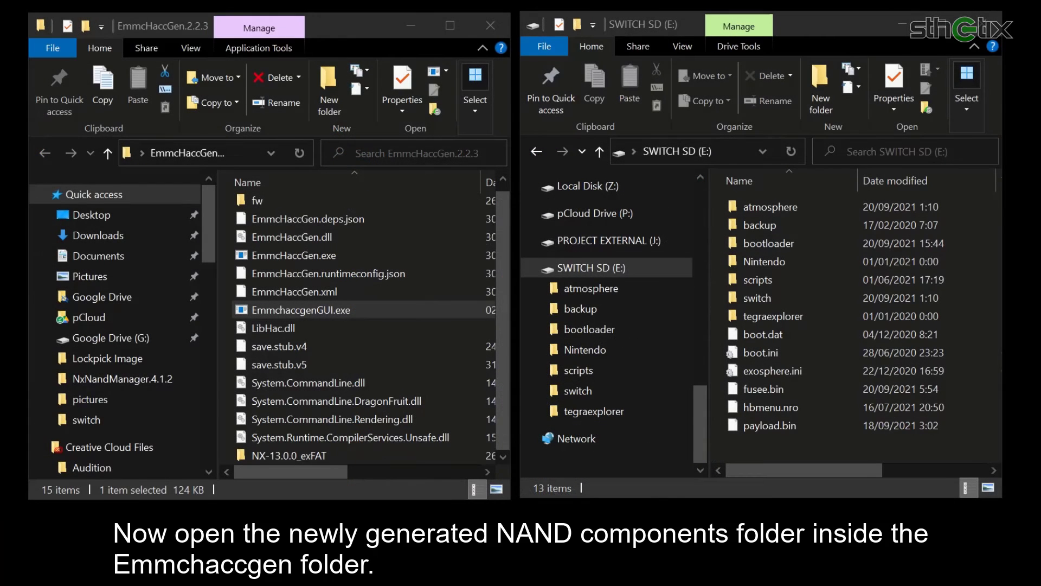
{"action": "double_click", "coordinate": [318, 454]}
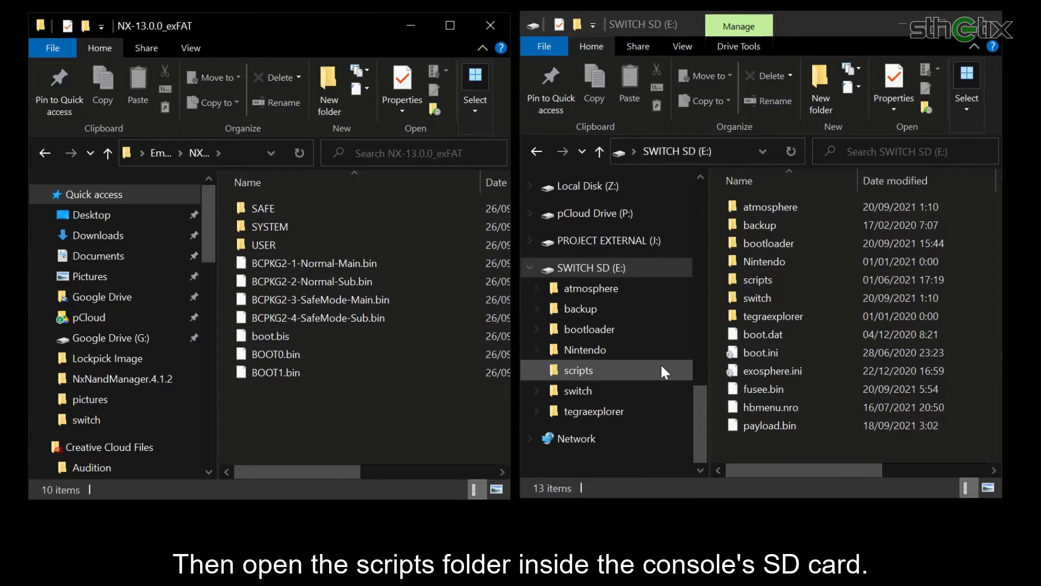
{"action": "left_click", "coordinate": [755, 282]}
{"action": "double_click", "coordinate": [756, 281]}
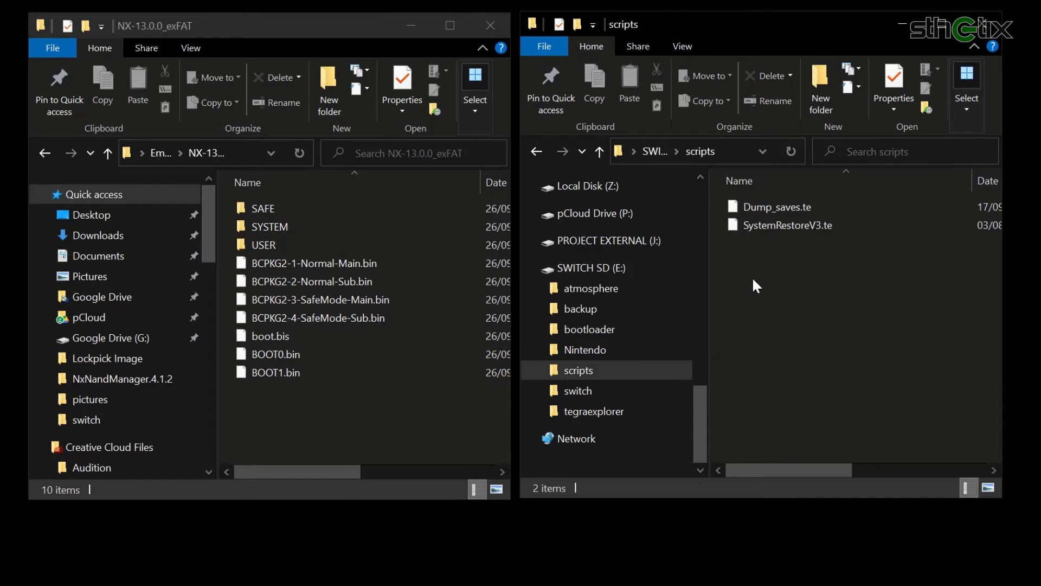
Copy the SYSTEM folder and boot.bis into the SD card's scripts folder
{"action": "left_click", "coordinate": [408, 337]}
{"action": "left_click", "coordinate": [332, 224], "text": "ctrl"}
{"action": "left_click_drag", "start_coordinate": [332, 225], "coordinate": [778, 348]}
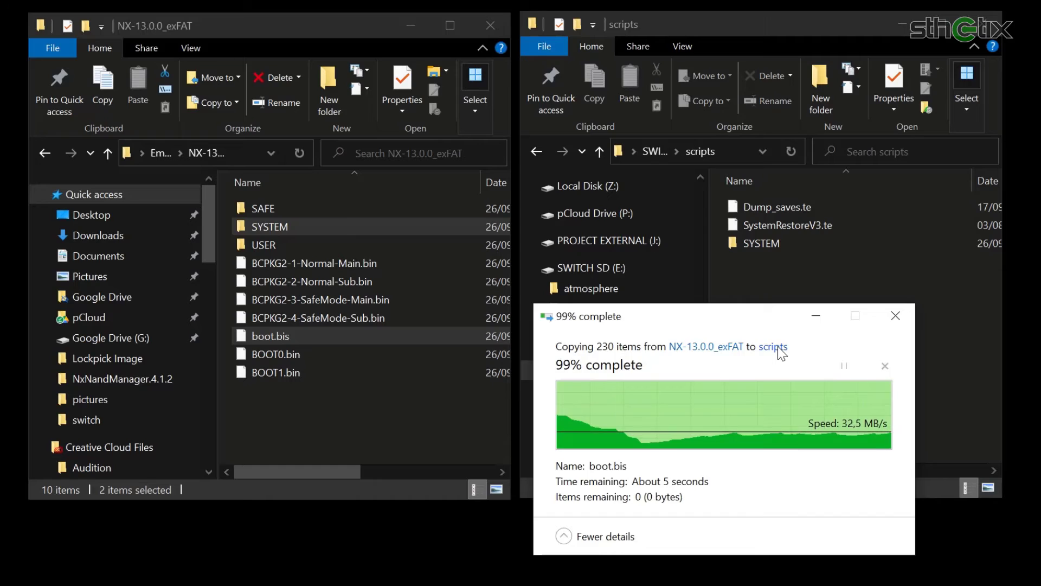
Navigate the SD card to backup > alphanumeric folder > restore
{"action": "left_click", "coordinate": [778, 348]}
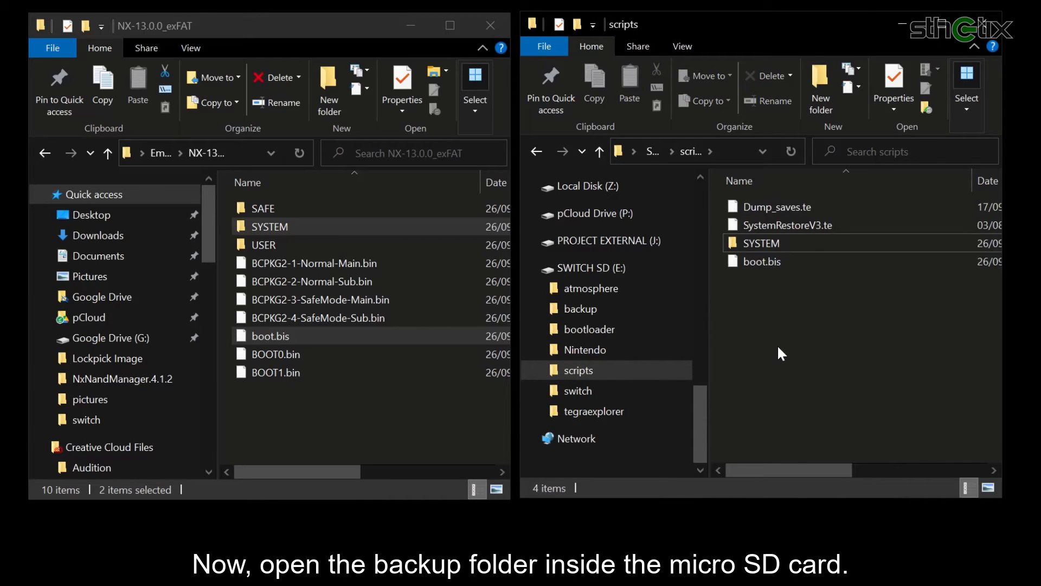
{"action": "left_click", "coordinate": [598, 310]}
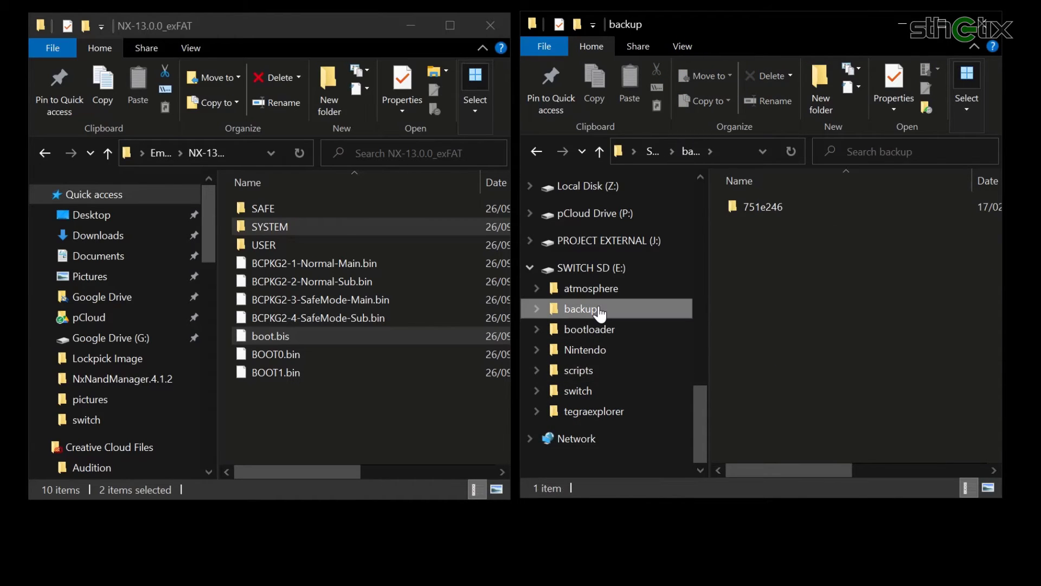
{"action": "double_click", "coordinate": [759, 210]}
{"action": "double_click", "coordinate": [760, 209]}
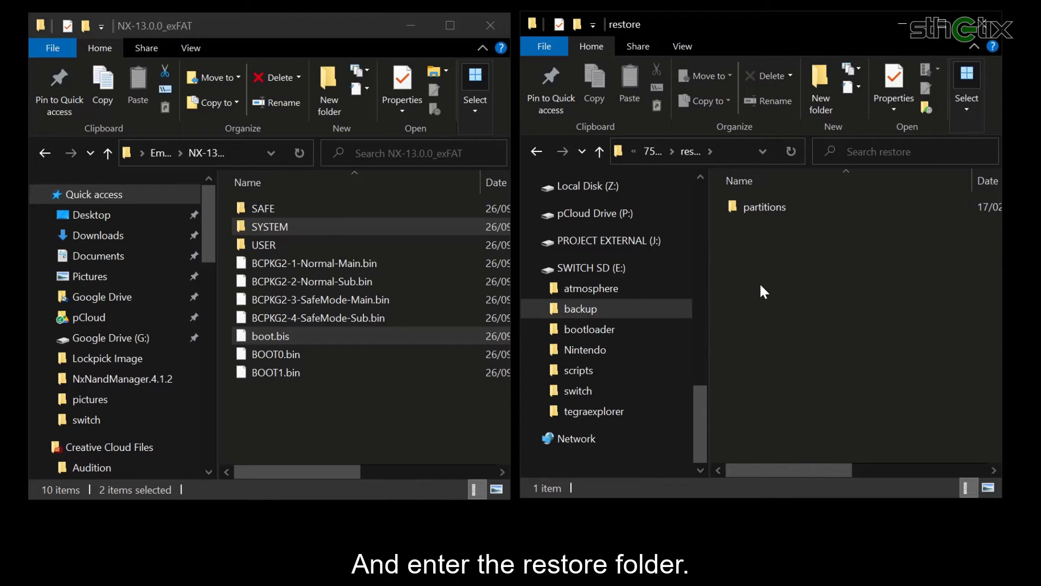
Copy donor_rawnand.bin from the Desktop's NxNandManager.4.1.2 folder into restore
{"action": "left_click", "coordinate": [141, 211]}
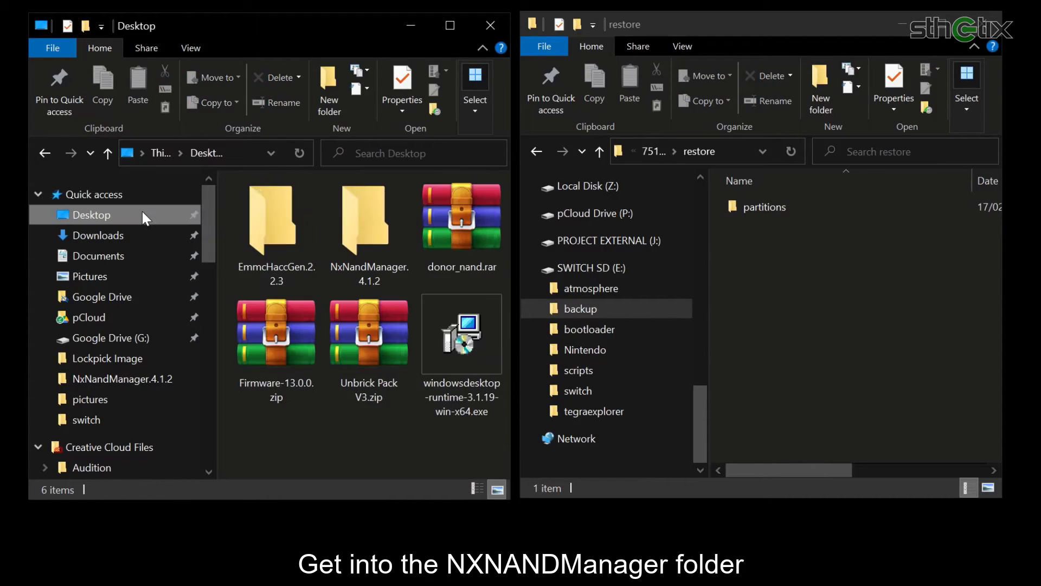
{"action": "double_click", "coordinate": [355, 226]}
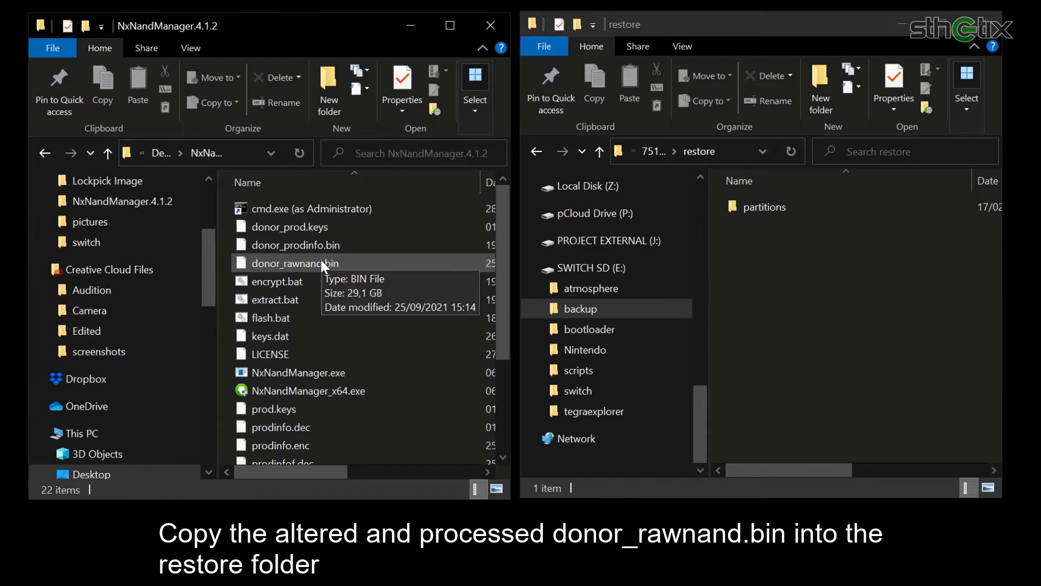
{"action": "left_click", "coordinate": [293, 262]}
{"action": "left_click_drag", "start_coordinate": [282, 261], "coordinate": [777, 305]}
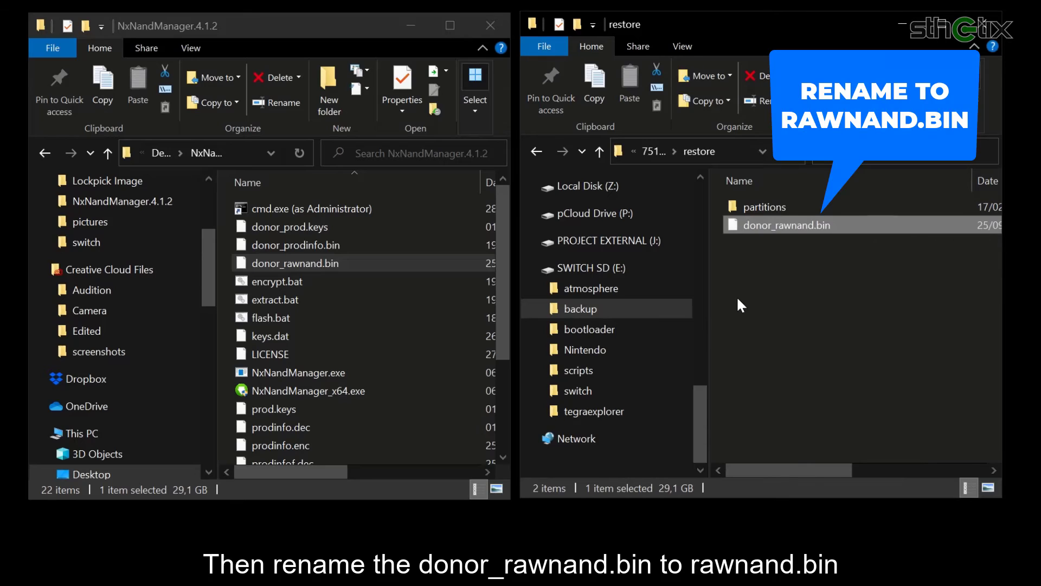
Rename the copied file to rawnand.bin by removing the donor_ prefix
{"action": "key", "text": "F2"}
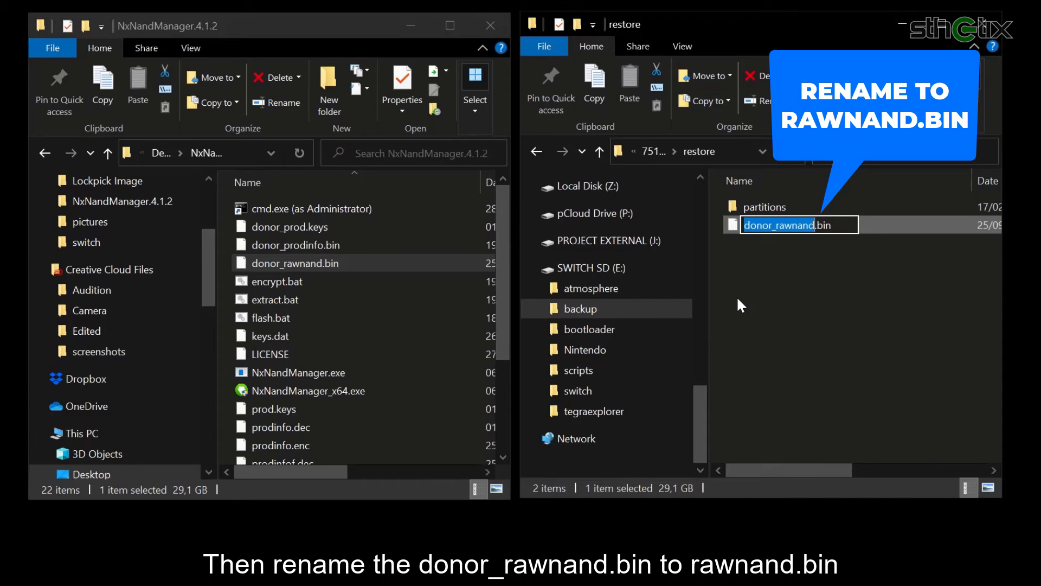
{"action": "key", "text": "ctrl+Left"}
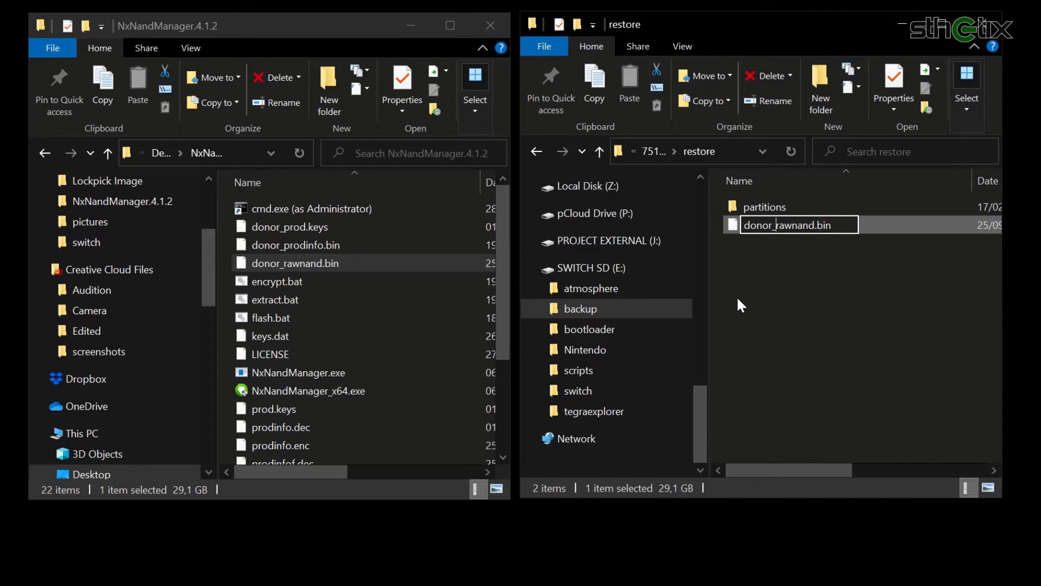
{"action": "key", "text": "BackSpace"}
{"action": "key", "text": "BackSpace"}
{"action": "key", "text": "BackSpace"}
{"action": "key", "text": "BackSpace"}
{"action": "key", "text": "BackSpace"}
{"action": "key", "text": "BackSpace"}
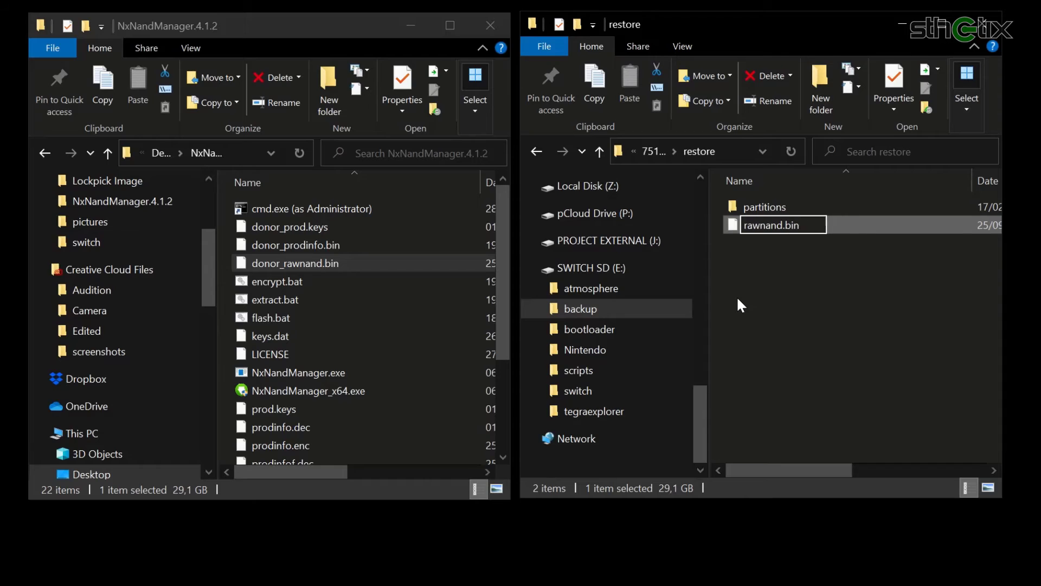
{"action": "left_click", "coordinate": [723, 295]}
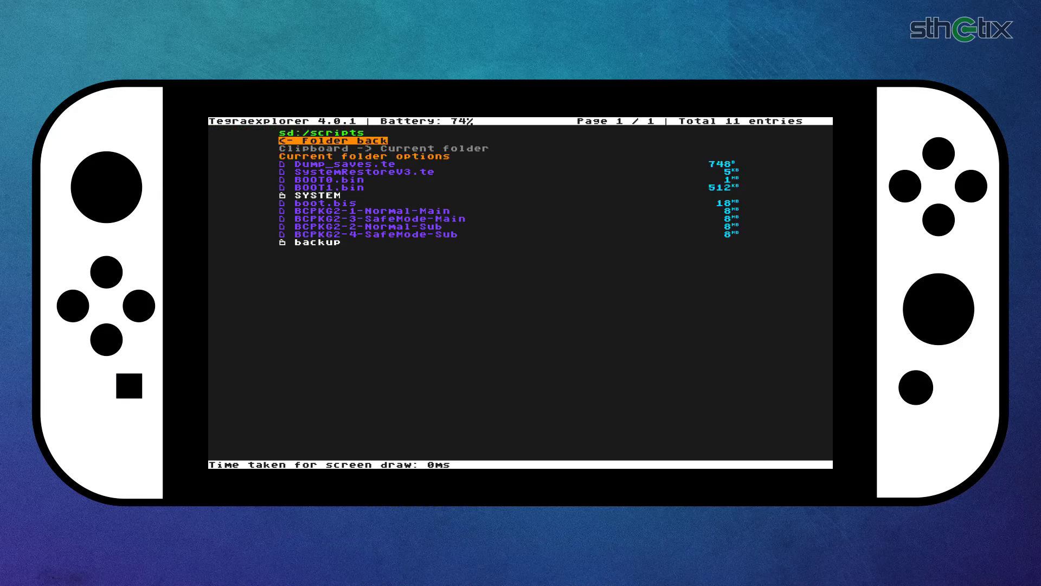
Return to TegraExplorer's main menu and run SystemWipe.te against the sysMMC, confirming the wipe
{"action": "key", "text": "Return"}
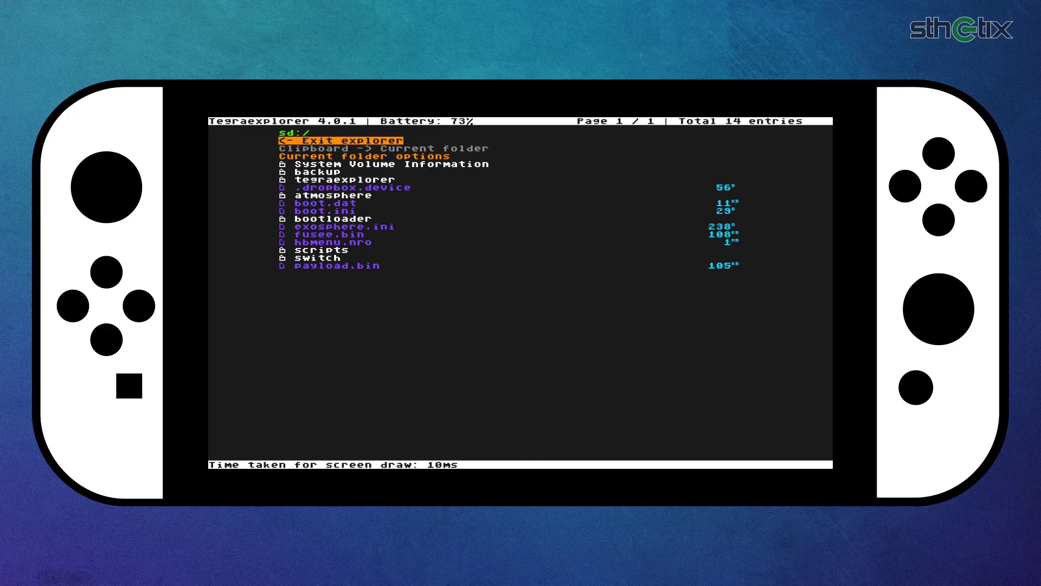
{"action": "key", "text": "Return"}
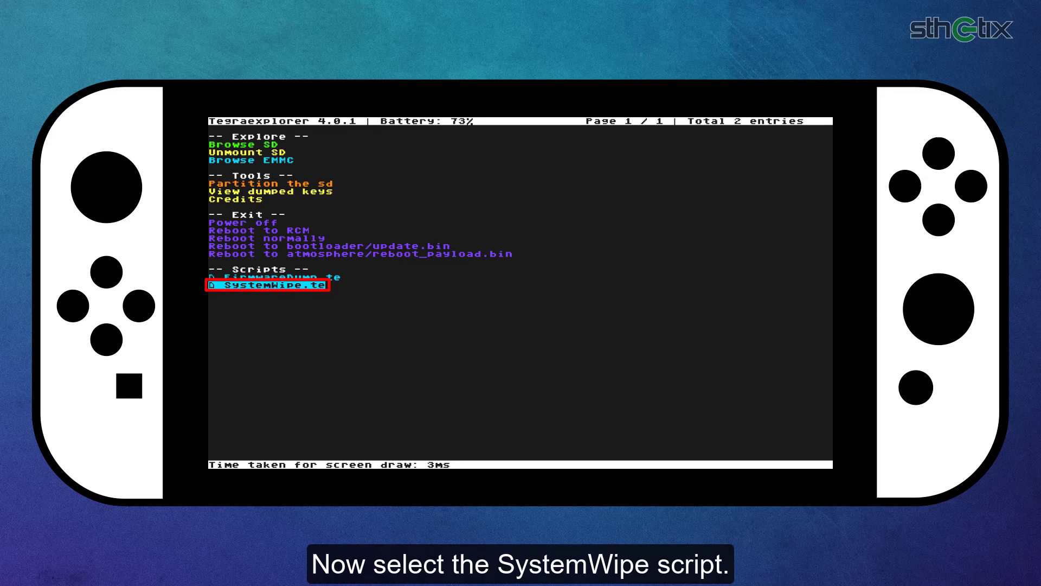
{"action": "key", "text": "Return"}
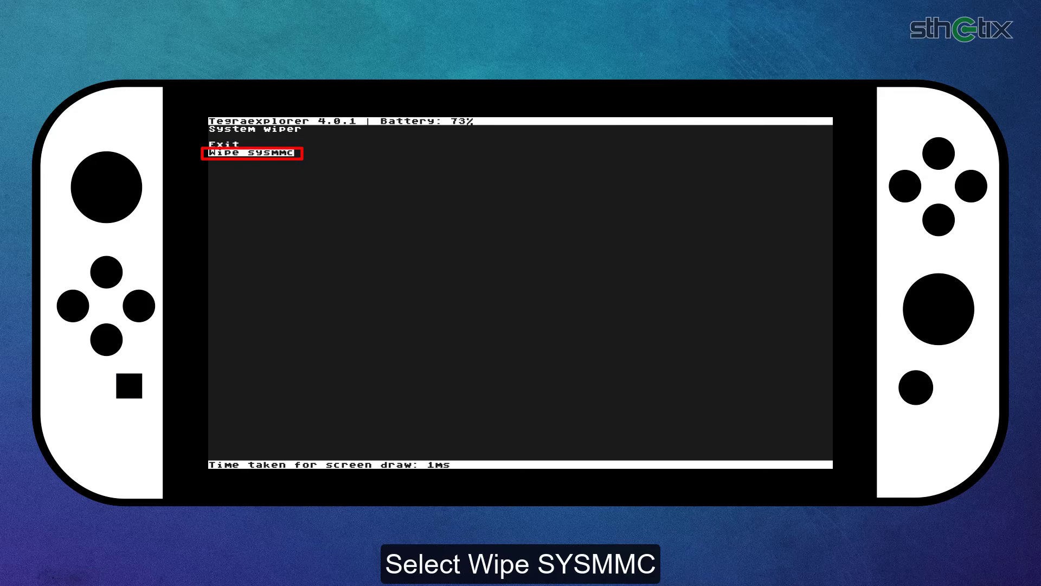
{"action": "key", "text": "Return"}
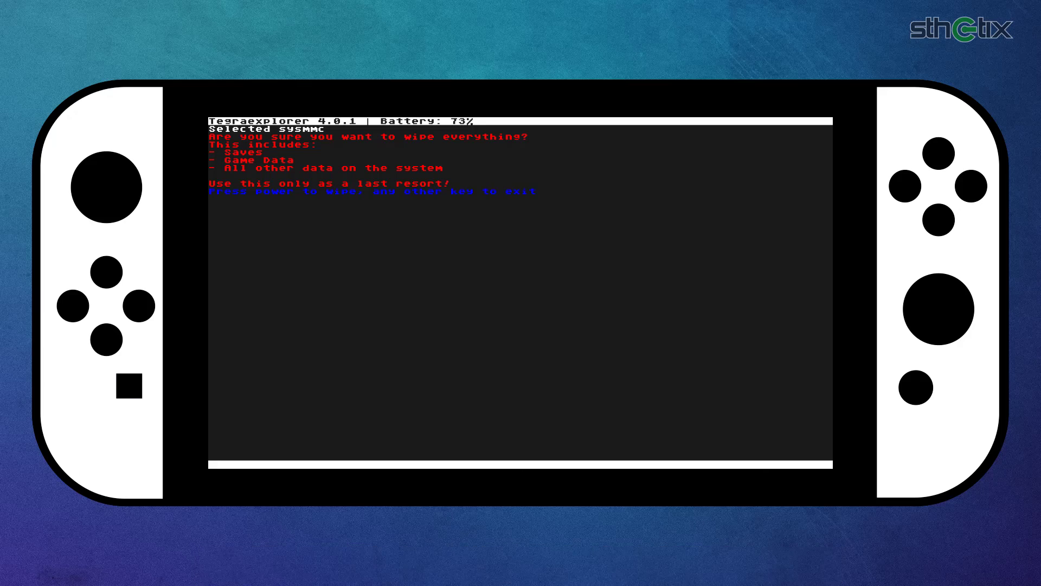
{"action": "key", "text": "Return"}
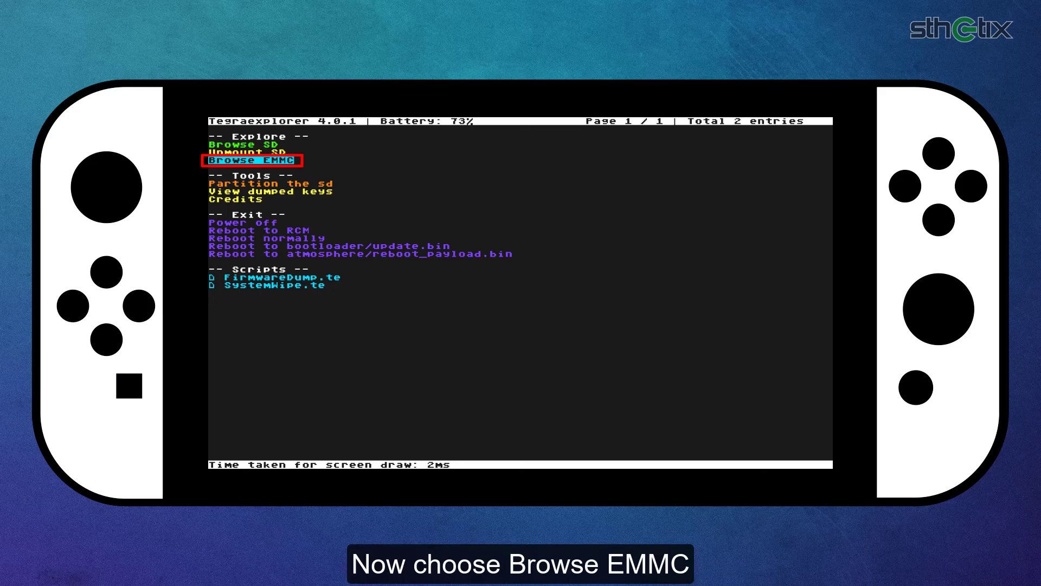
Browse the EMMC into the SYSTEM partition's save folder
{"action": "key", "text": "Return"}
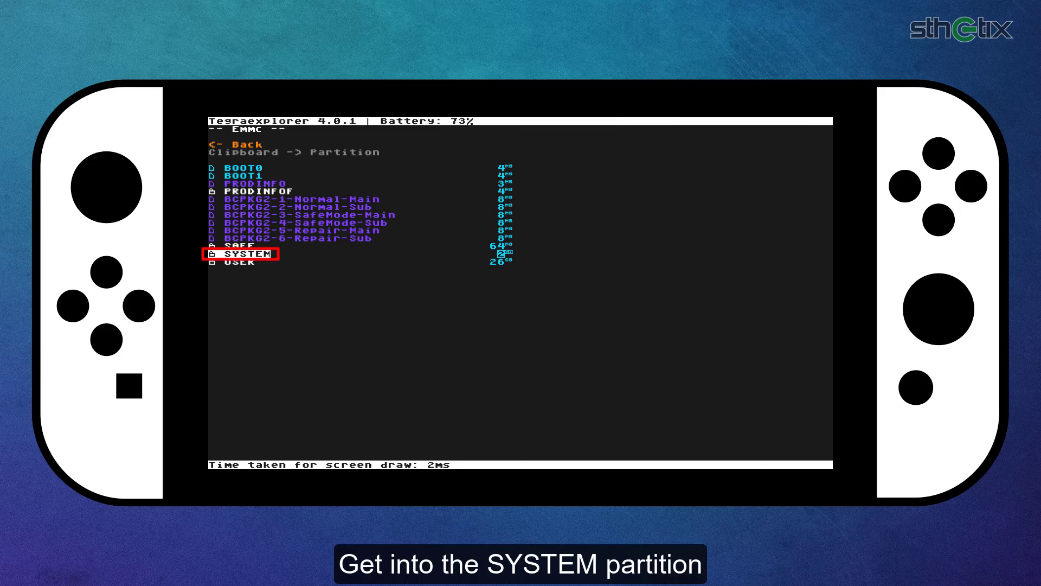
{"action": "key", "text": "Return"}
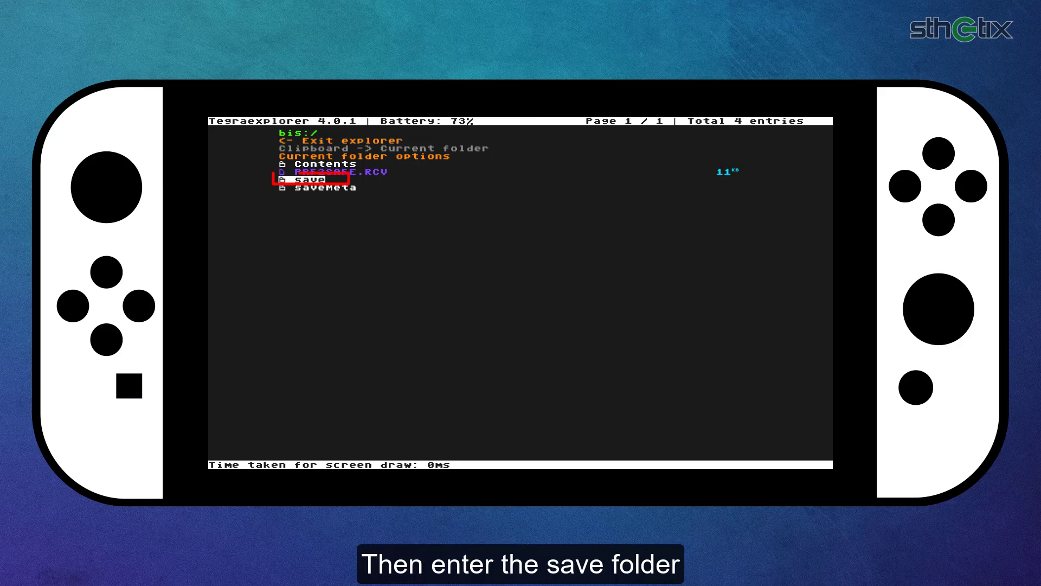
{"action": "key", "text": "Return"}
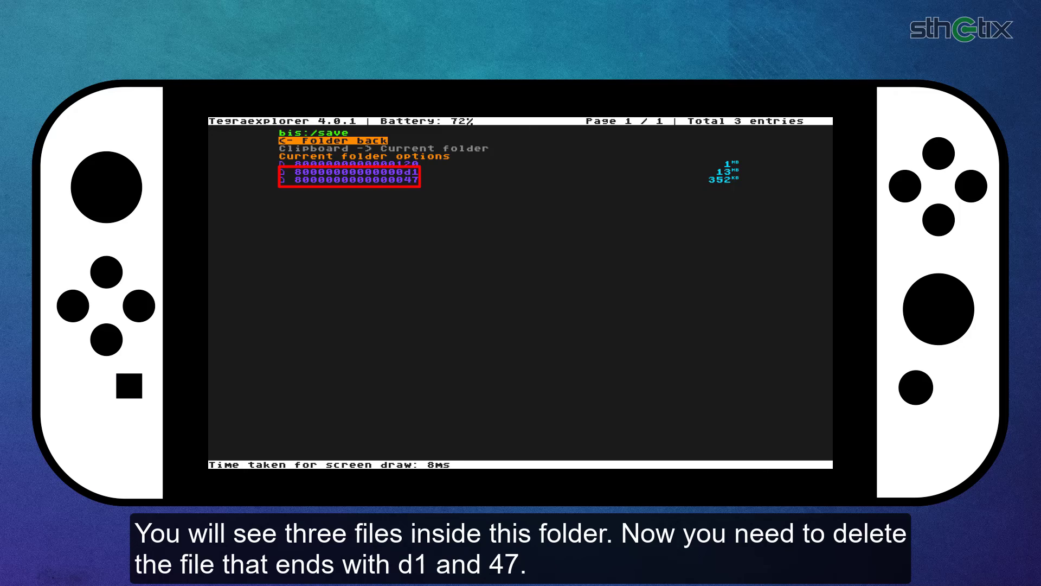
Delete the save file ending in d1
{"action": "key", "text": "Down"}
{"action": "key", "text": "Down"}
{"action": "key", "text": "Down"}
{"action": "key", "text": "Down"}
{"action": "key", "text": "Return"}
{"action": "key", "text": "Down"}
{"action": "key", "text": "Down"}
{"action": "key", "text": "Down"}
{"action": "key", "text": "Down"}
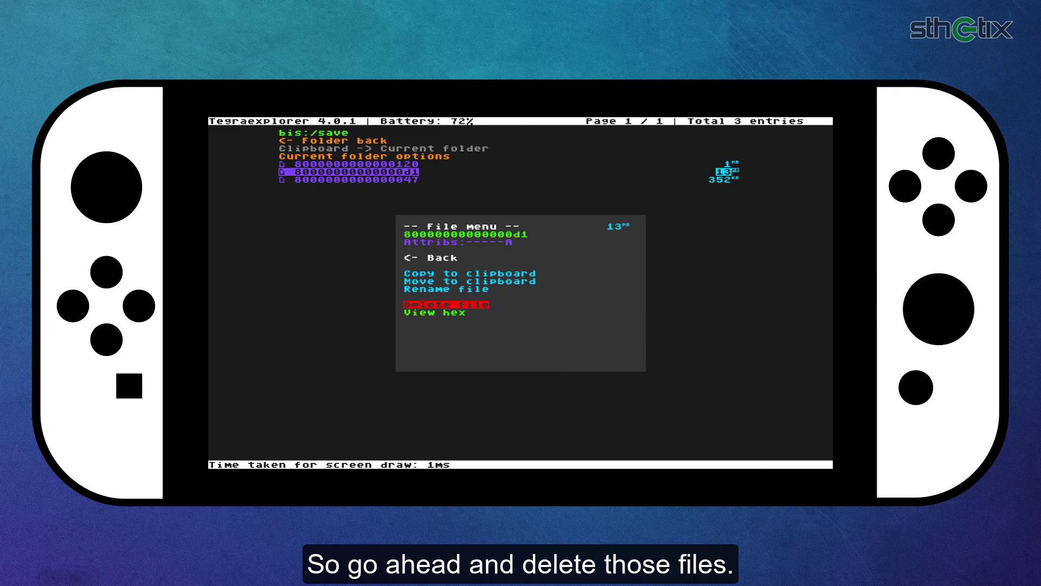
{"action": "key", "text": "Return"}
{"action": "key", "text": "Return"}
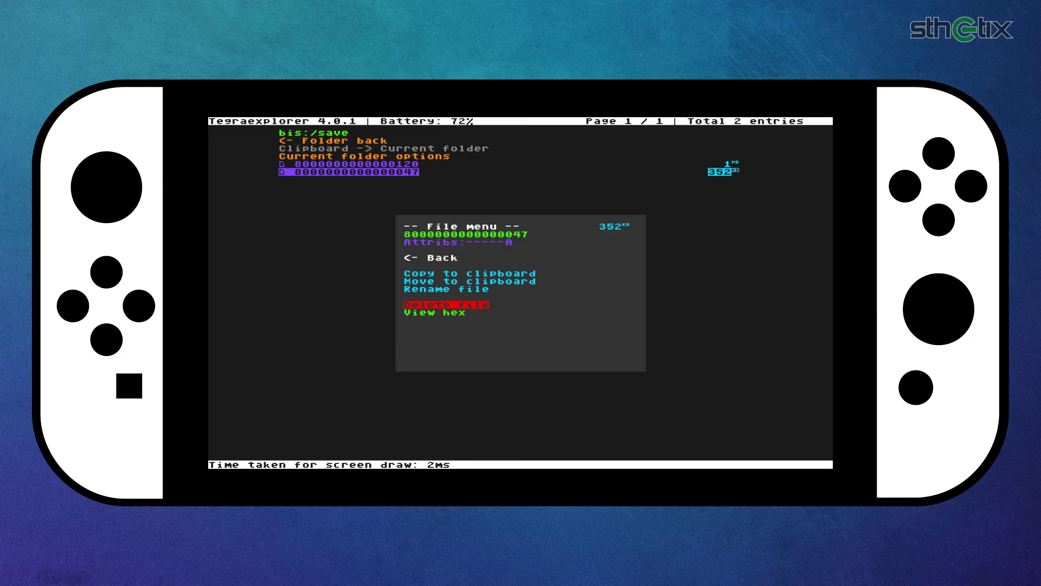